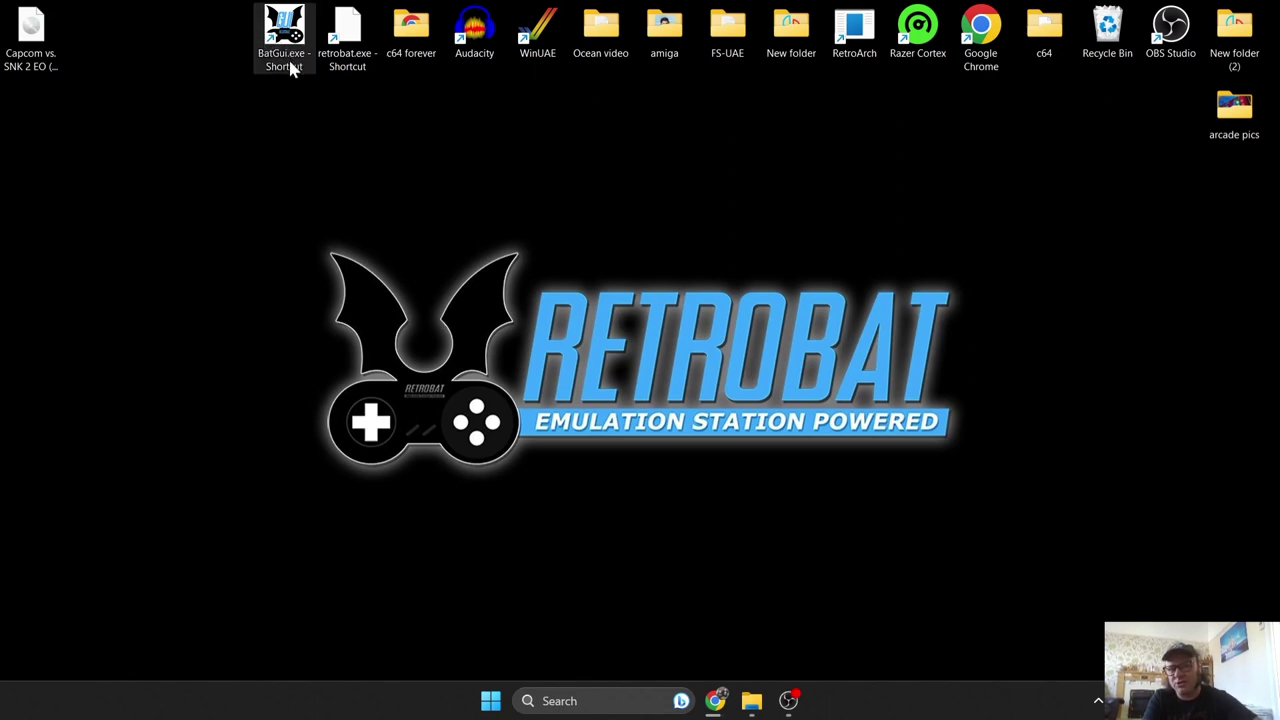
Open the RetroBat installation folder through the retrobat.exe shortcut's file location and launch BatGui.exe
{"action": "right_click", "coordinate": [344, 37]}
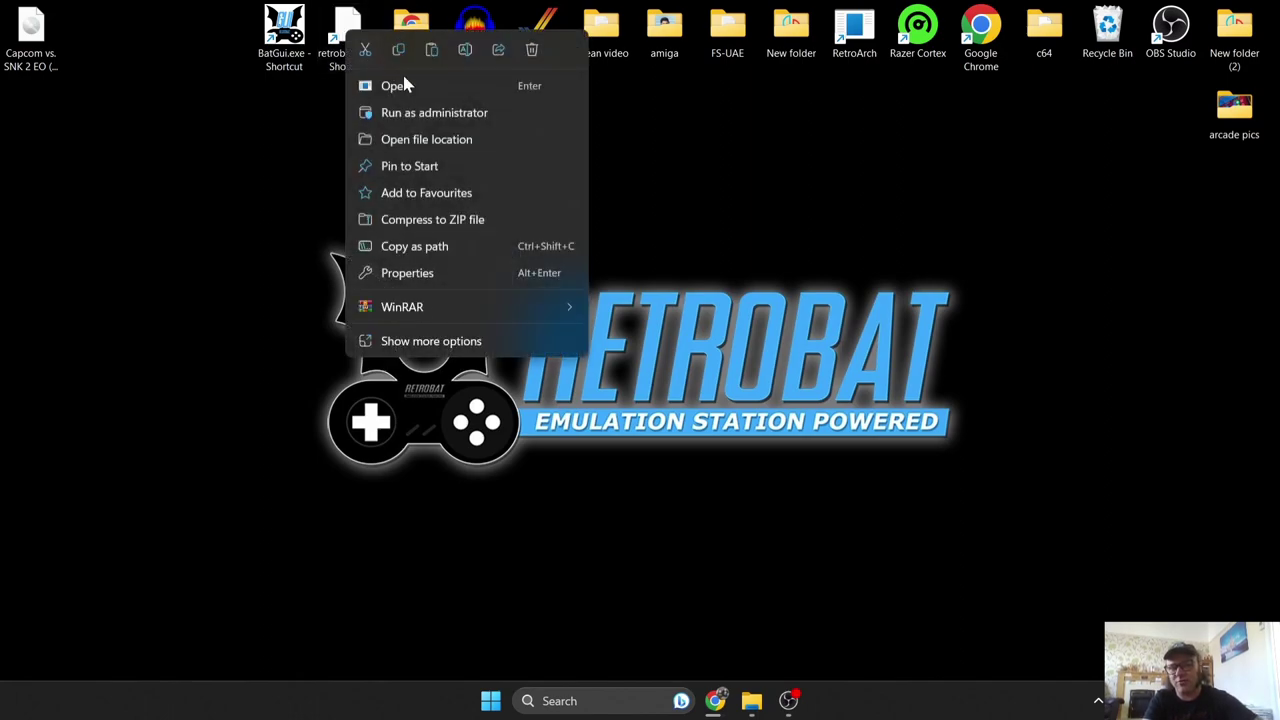
{"action": "left_click", "coordinate": [438, 141]}
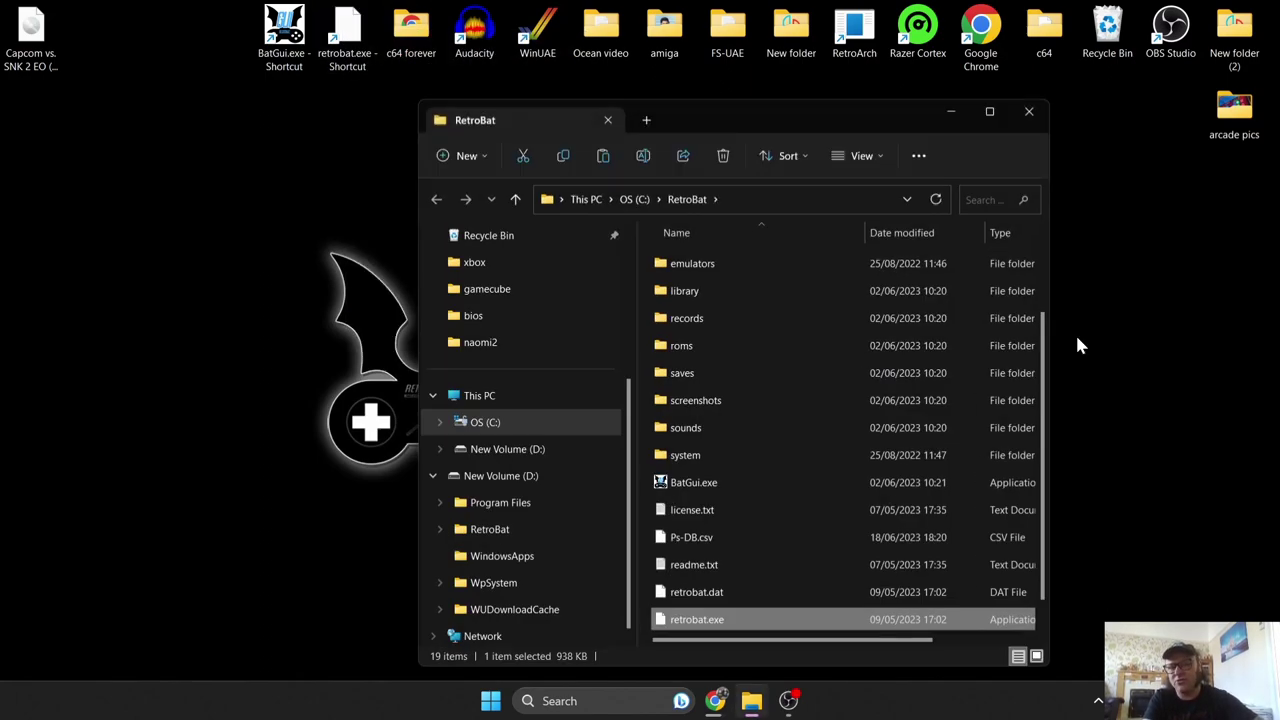
{"action": "left_click_drag", "start_coordinate": [1046, 357], "coordinate": [1049, 486]}
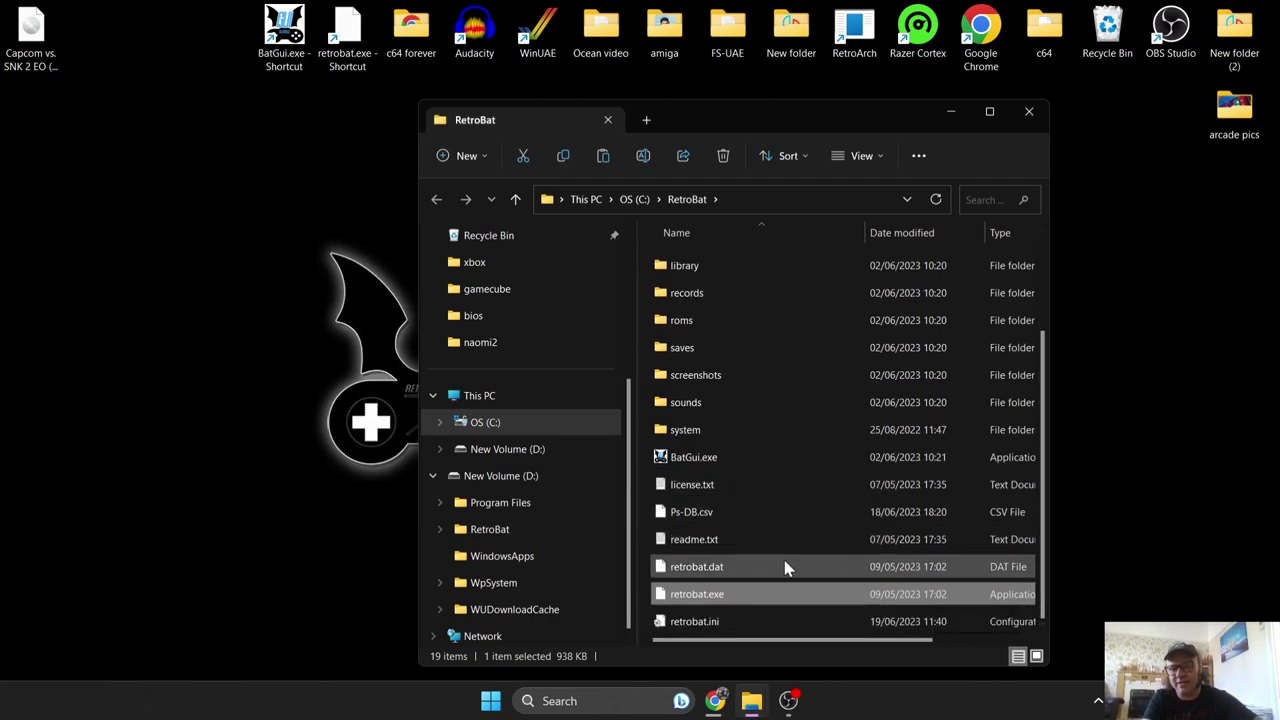
{"action": "double_click", "coordinate": [736, 465]}
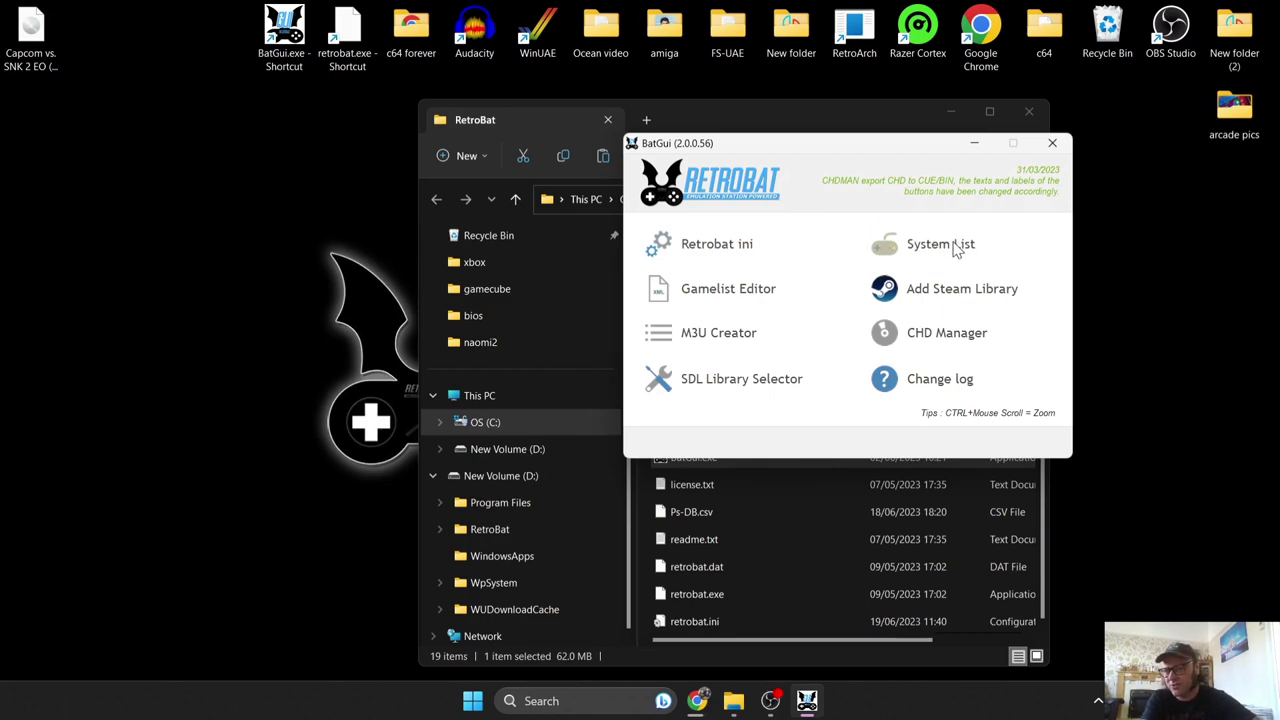
Open BatGui's System List and load the details of the gamecube system from es_systems
{"action": "left_click", "coordinate": [955, 246]}
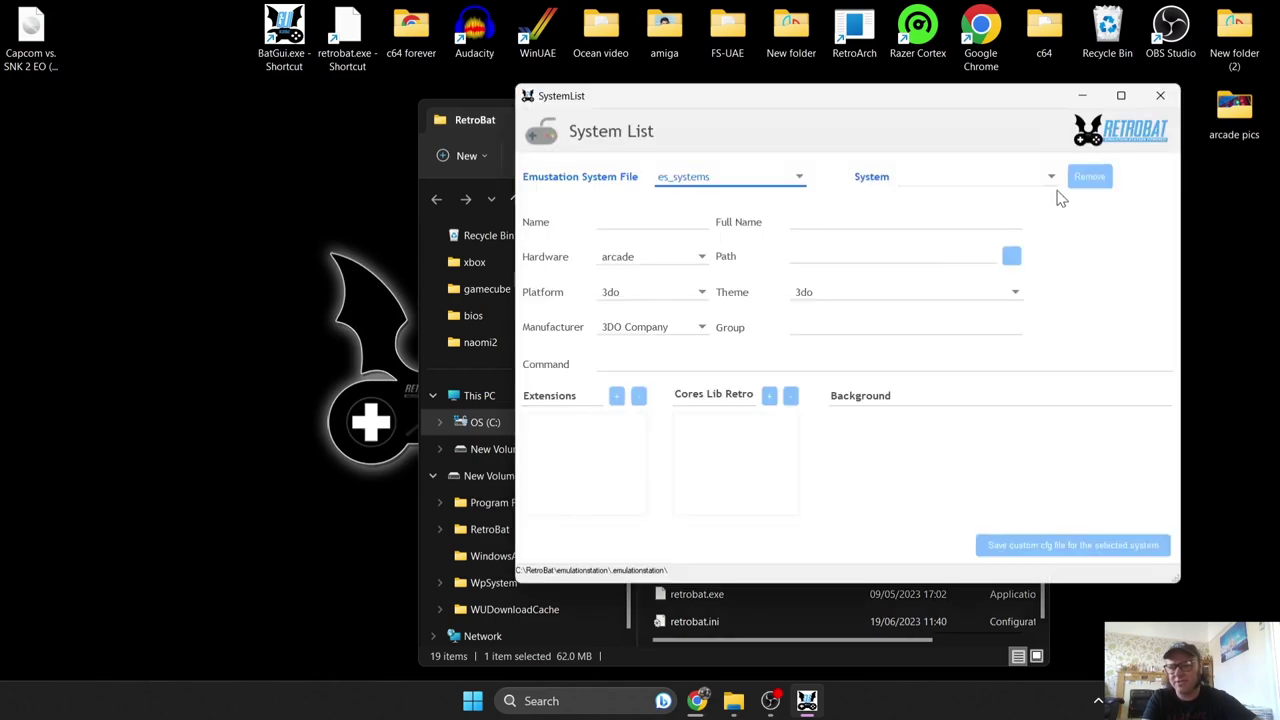
{"action": "left_click", "coordinate": [1048, 177]}
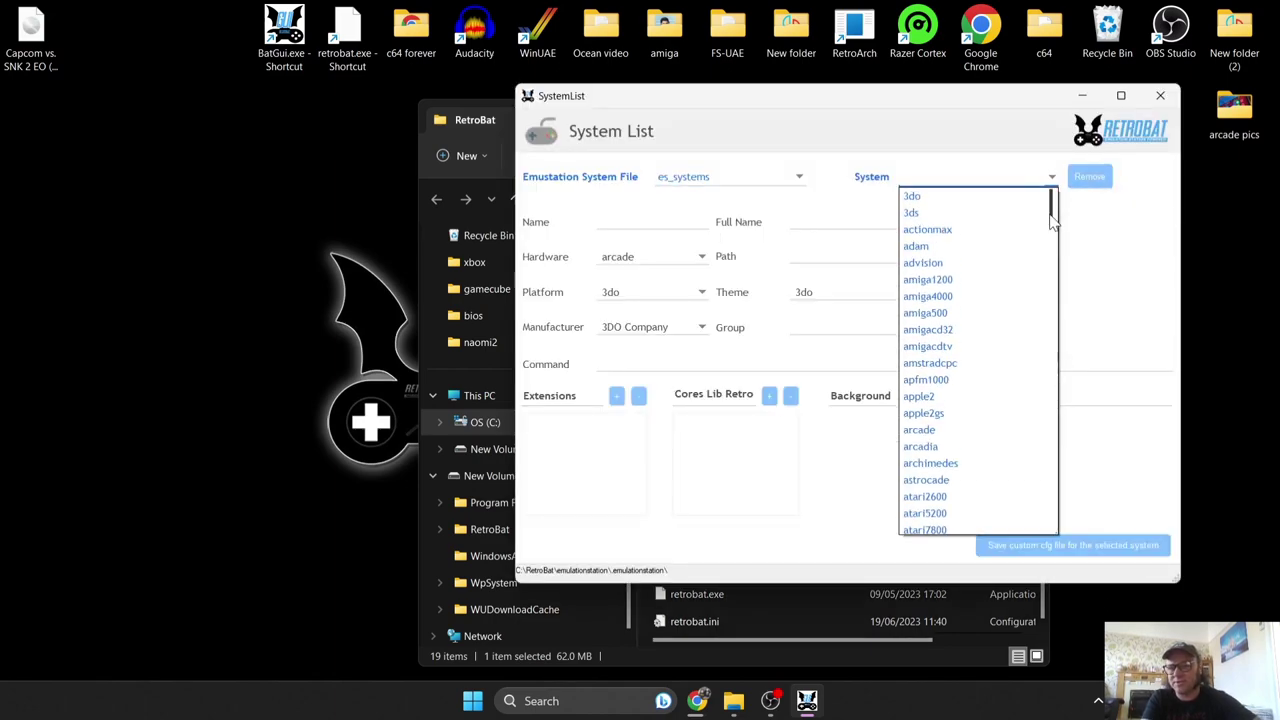
{"action": "left_click_drag", "start_coordinate": [1057, 200], "coordinate": [1066, 323]}
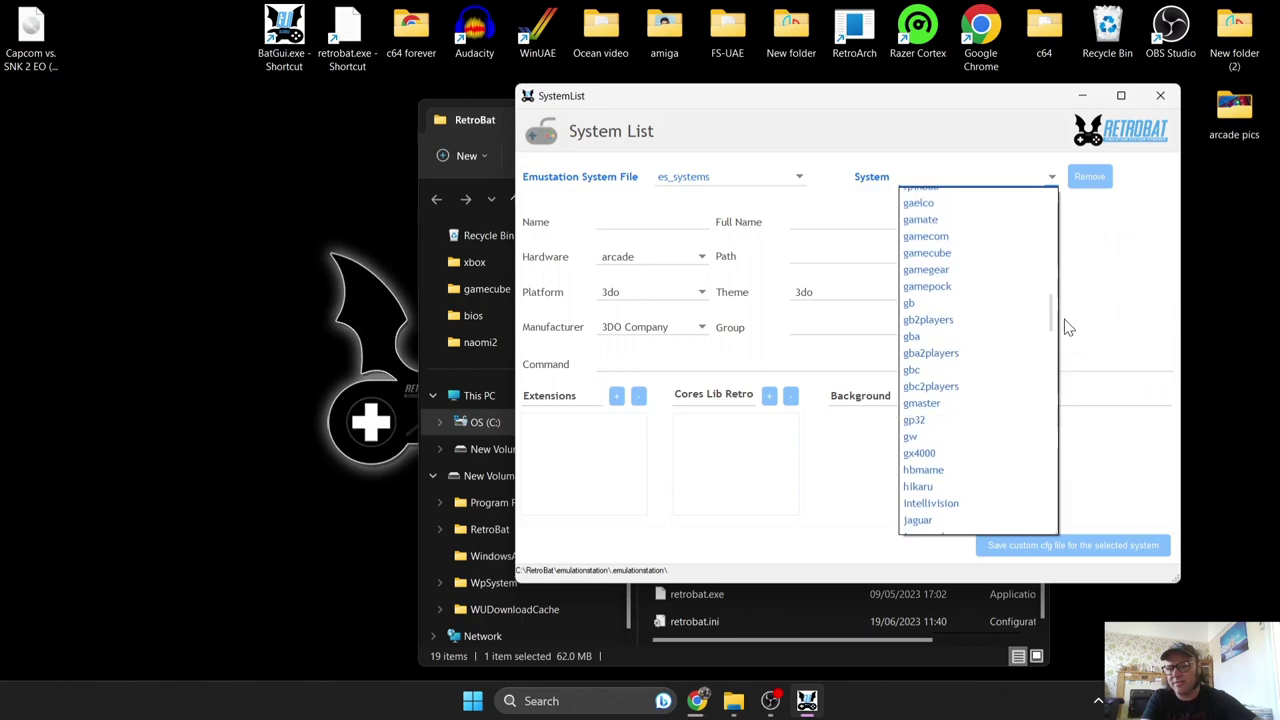
{"action": "left_click", "coordinate": [965, 256]}
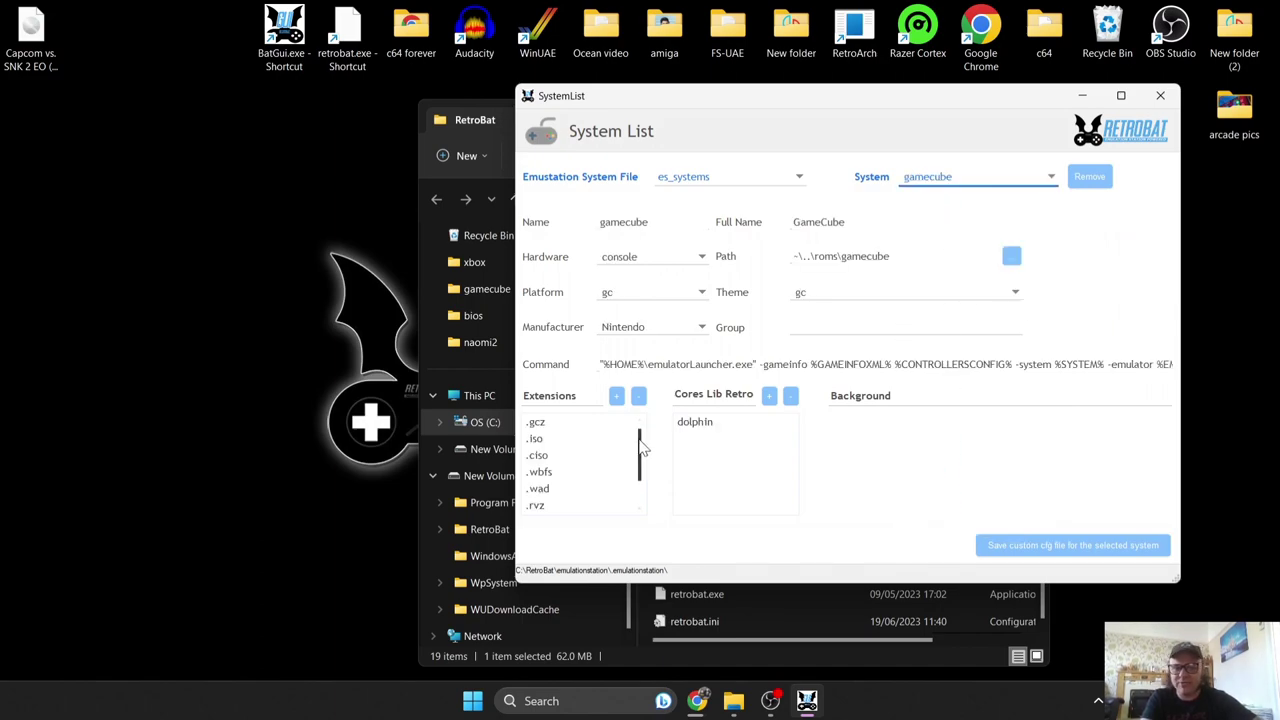
Examine the file extensions accepted for gamecube, compare them with the Capcom vs. SNK 2 EO file on the desktop, and close BatGui
{"action": "scroll", "coordinate": [641, 450], "scroll_direction": "down", "scroll_amount": 1}
{"action": "scroll", "coordinate": [641, 450], "scroll_direction": "down", "scroll_amount": 2}
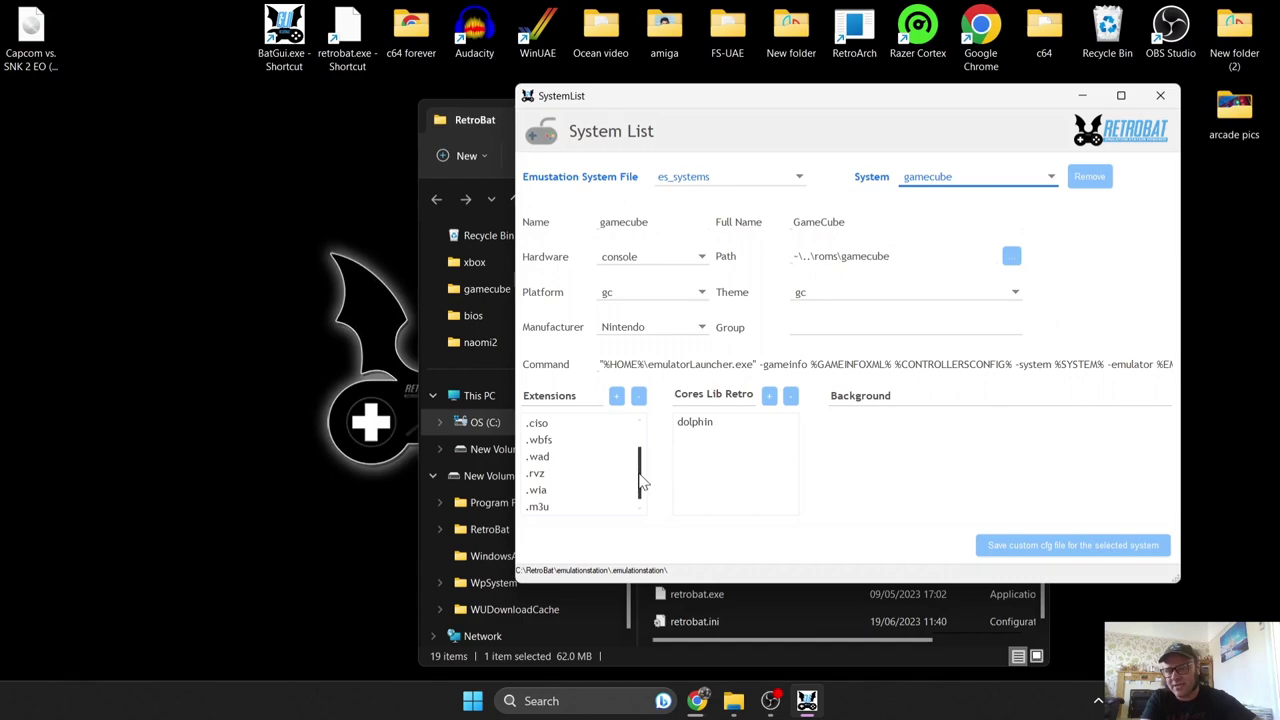
{"action": "left_click_drag", "start_coordinate": [640, 471], "coordinate": [641, 508]}
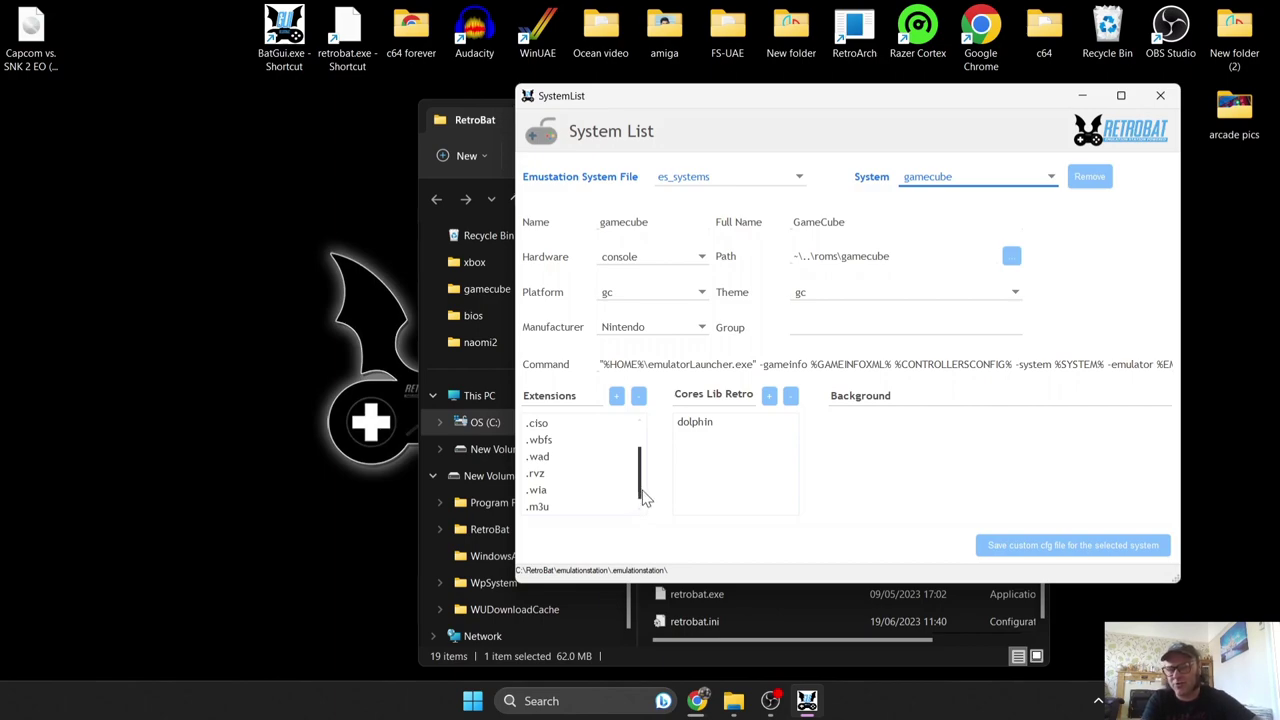
{"action": "left_click_drag", "start_coordinate": [640, 491], "coordinate": [636, 425]}
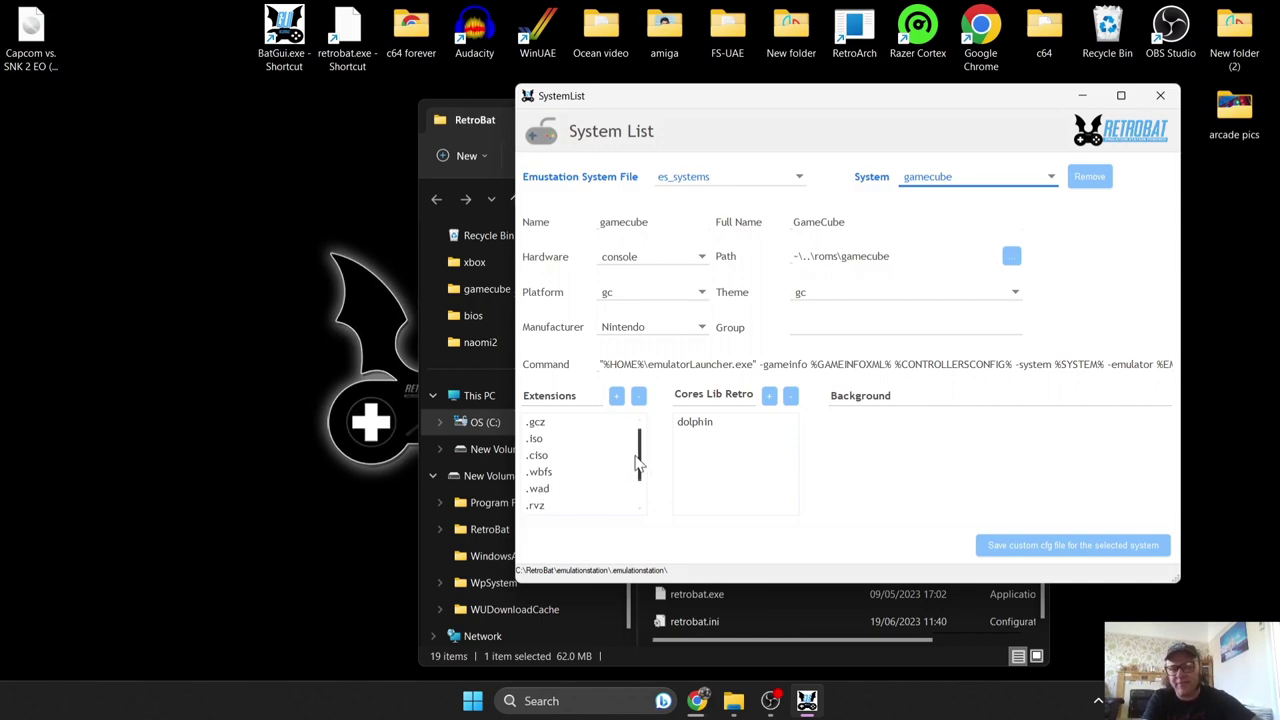
{"action": "left_click_drag", "start_coordinate": [638, 462], "coordinate": [637, 486]}
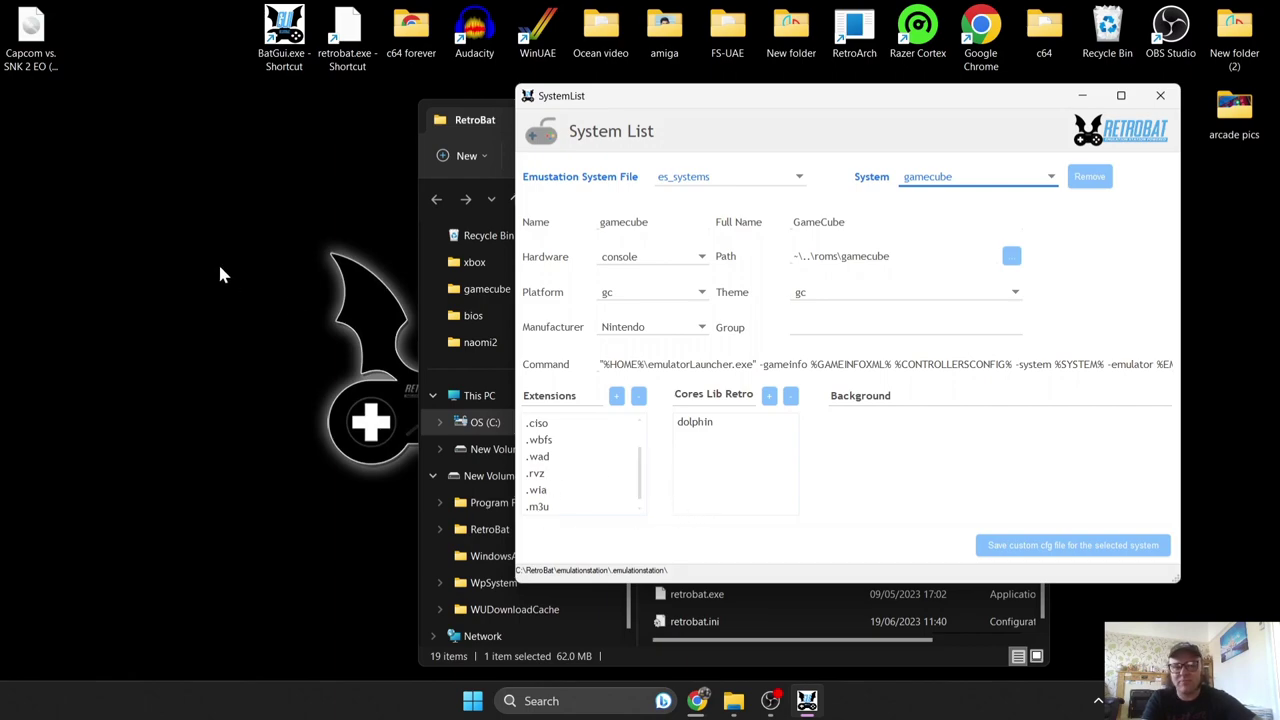
{"action": "left_click", "coordinate": [38, 58]}
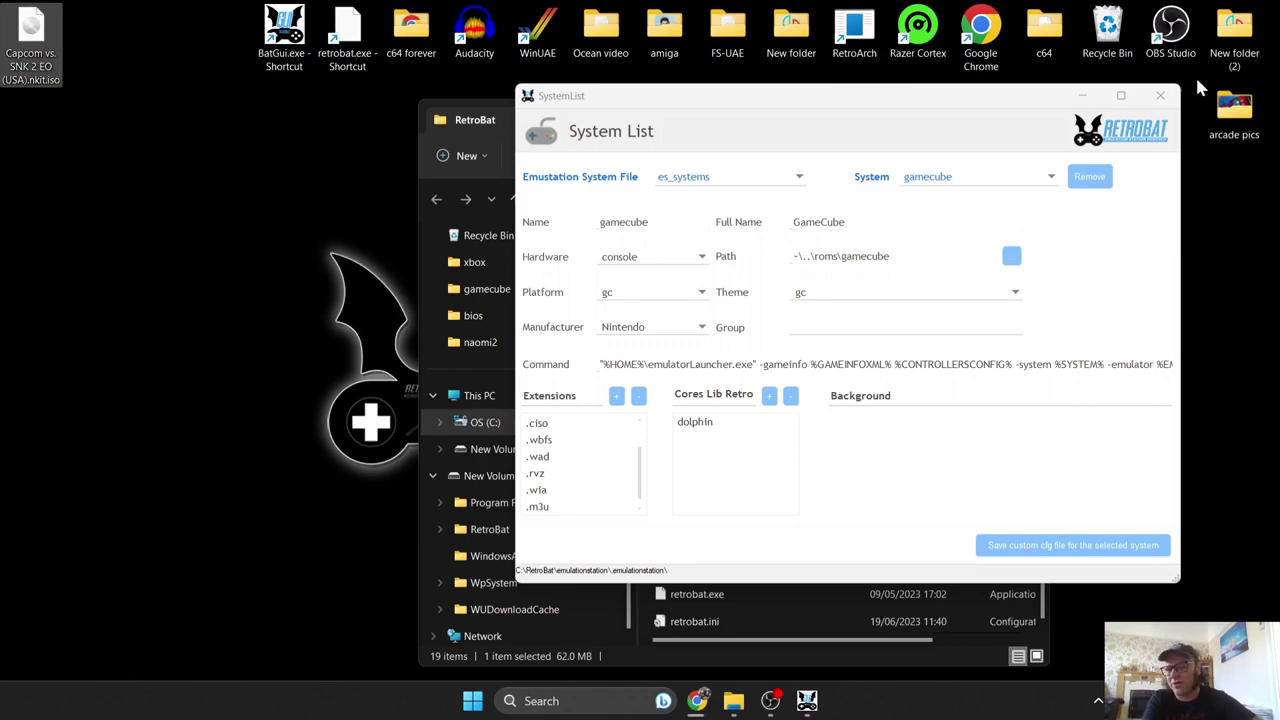
{"action": "left_click", "coordinate": [1160, 96]}
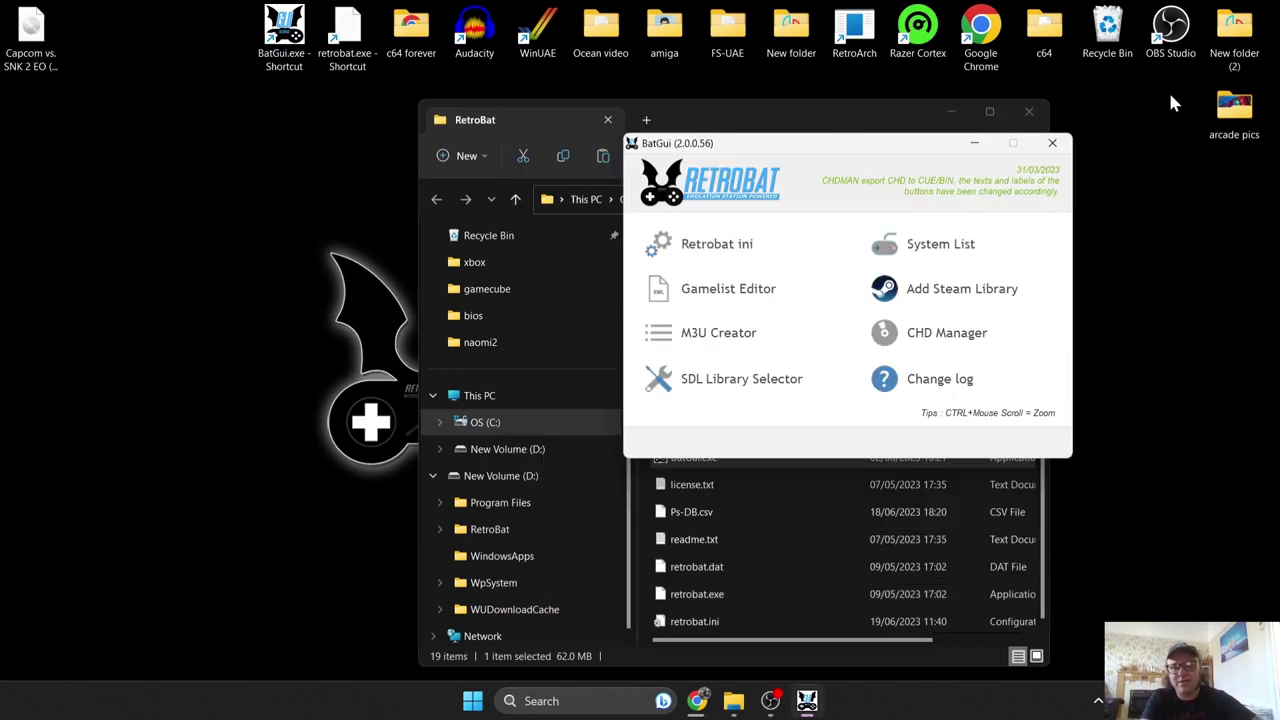
{"action": "left_click", "coordinate": [1052, 143]}
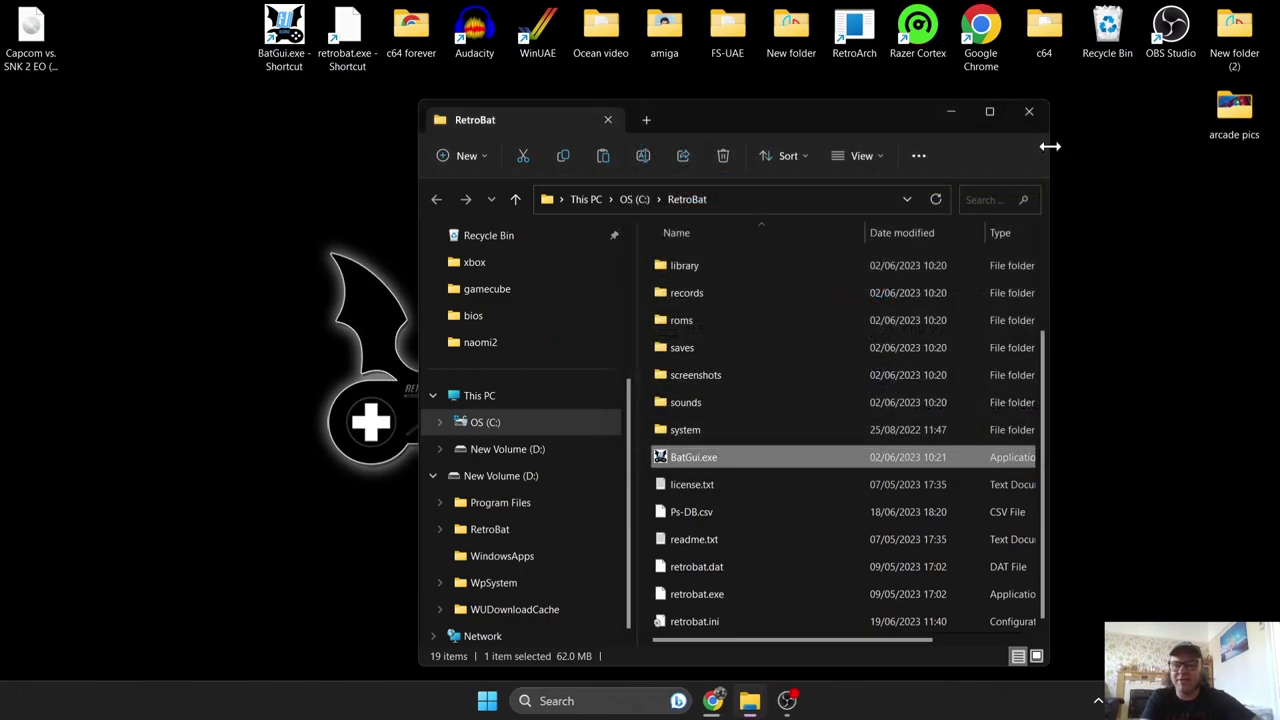
Move Capcom vs. SNK 2 EO (USA).nkit.iso from the desktop into RetroBat's roms\gamecube folder and close the folder window
{"action": "double_click", "coordinate": [723, 320]}
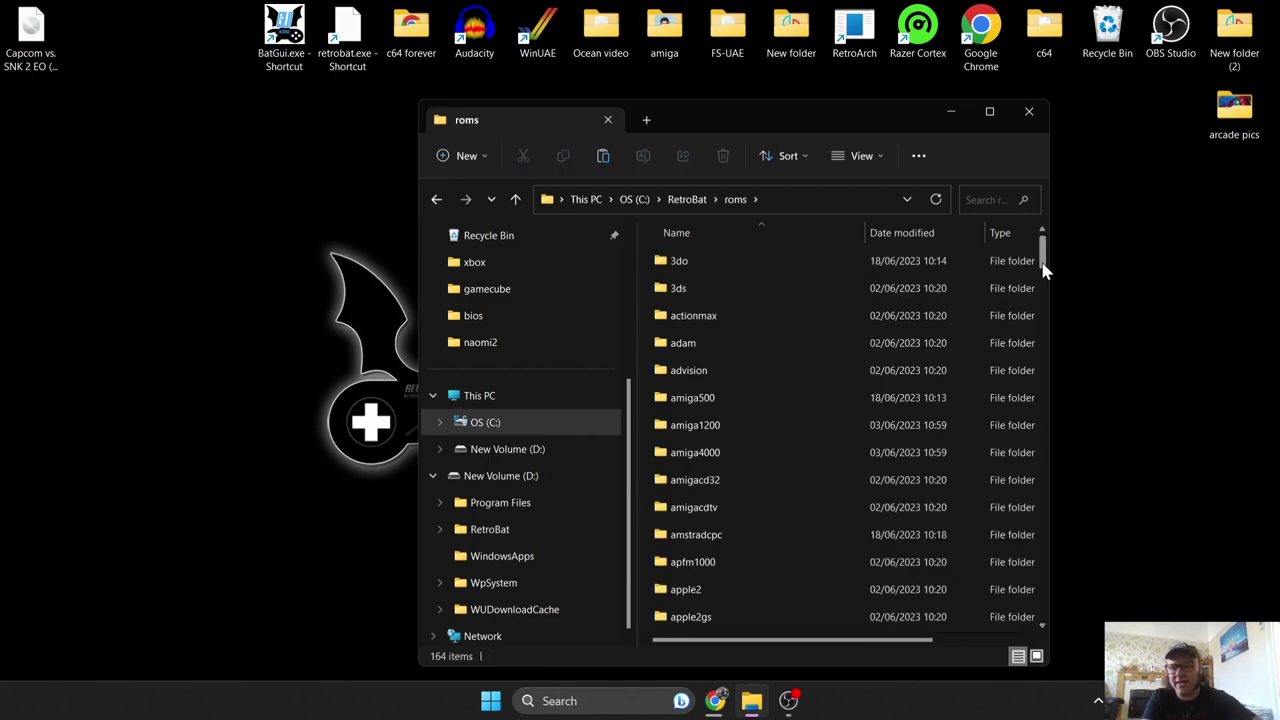
{"action": "left_click_drag", "start_coordinate": [1043, 270], "coordinate": [1049, 369]}
{"action": "double_click", "coordinate": [757, 537]}
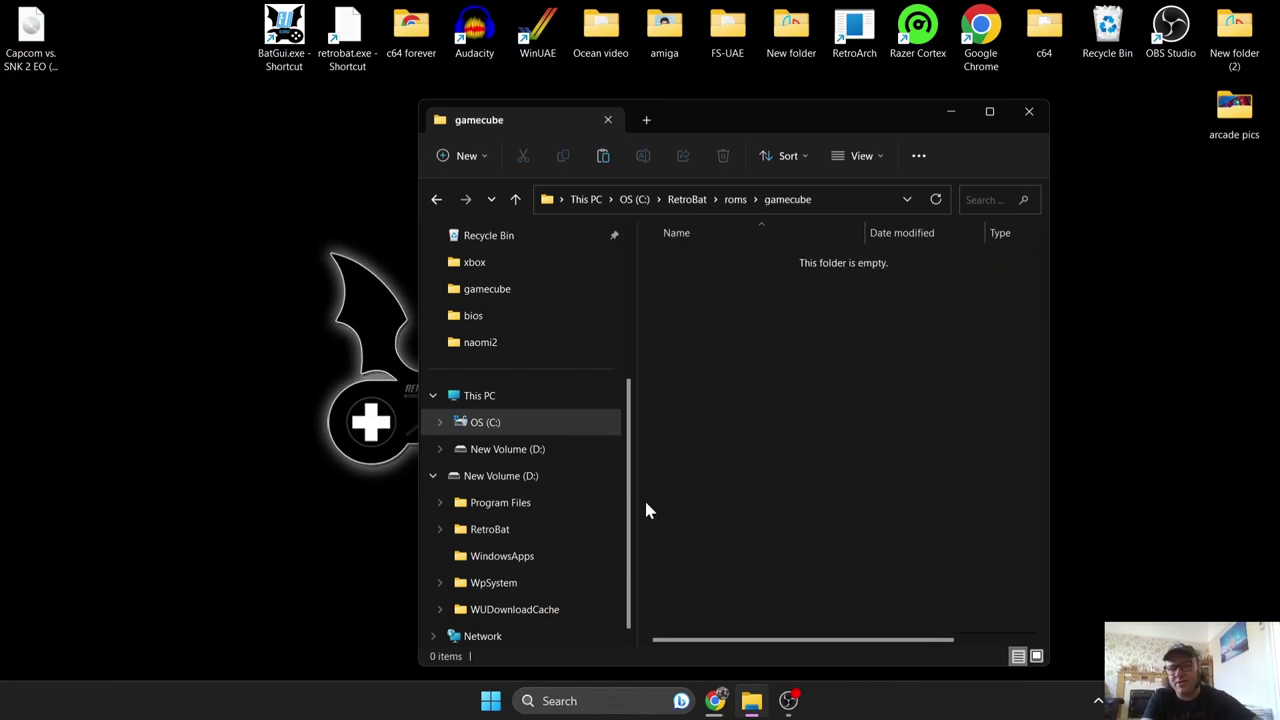
{"action": "left_click_drag", "start_coordinate": [31, 35], "coordinate": [792, 422]}
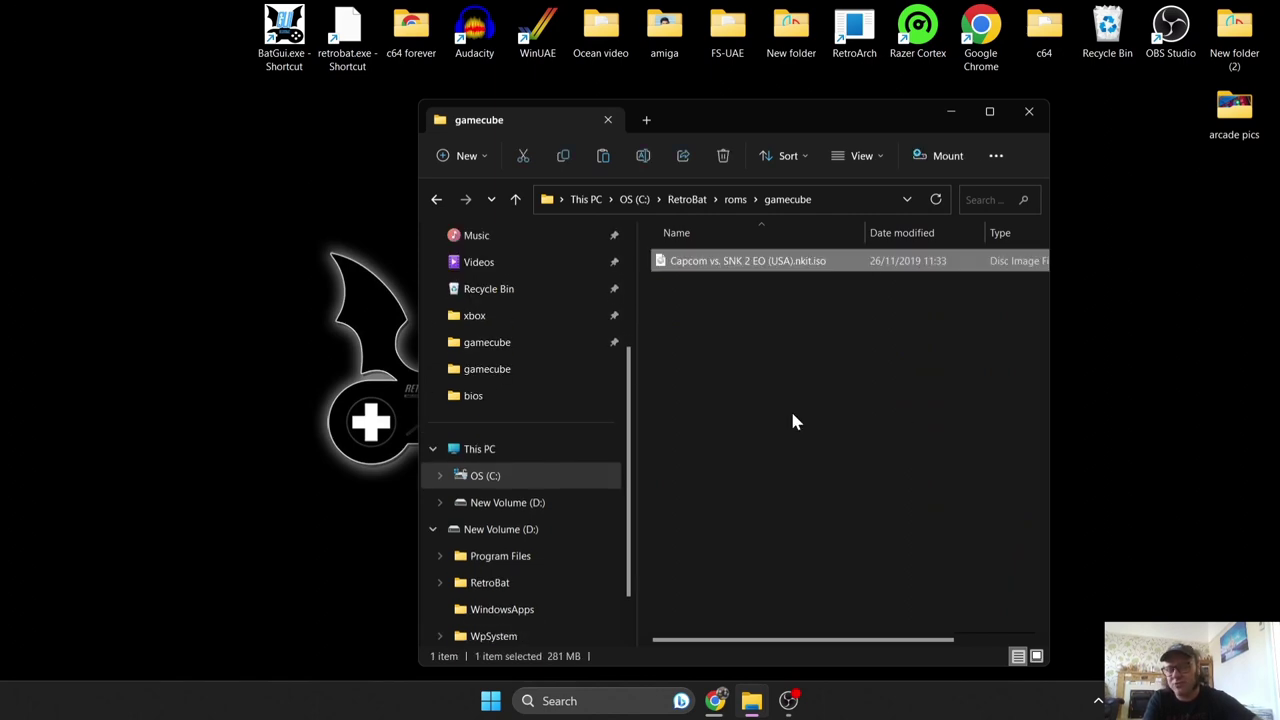
{"action": "left_click", "coordinate": [437, 199]}
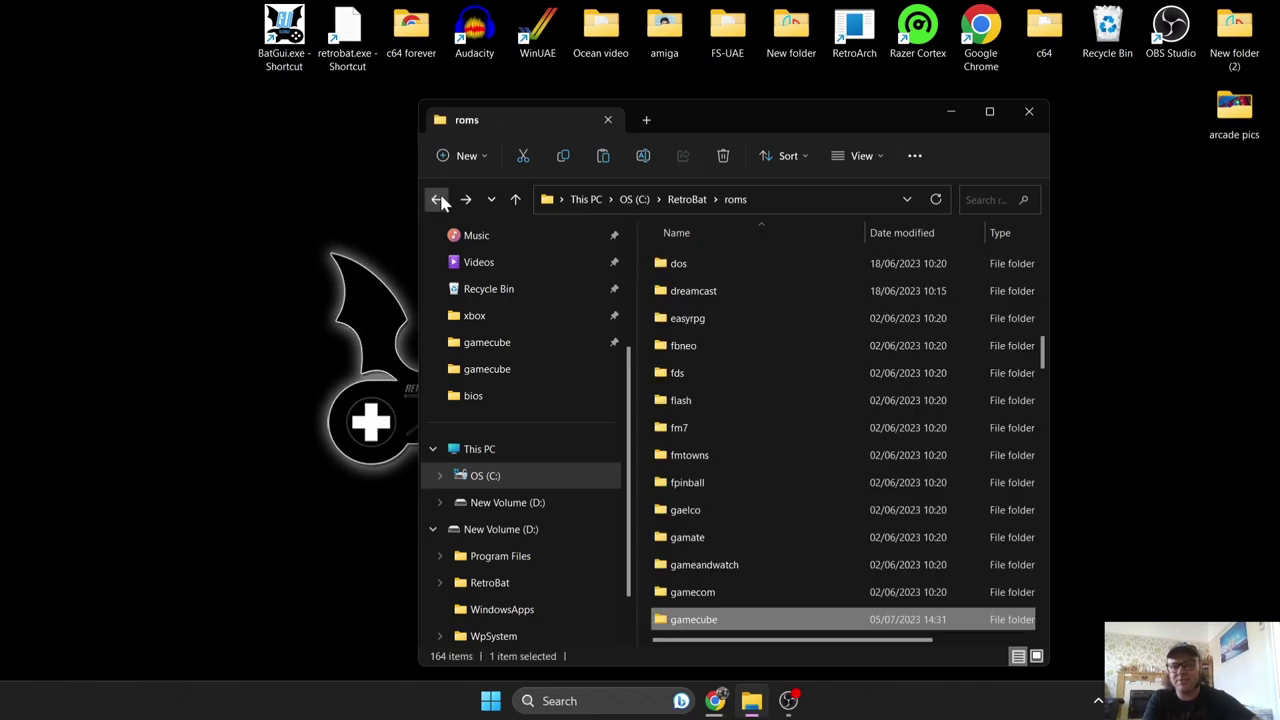
{"action": "left_click", "coordinate": [440, 199]}
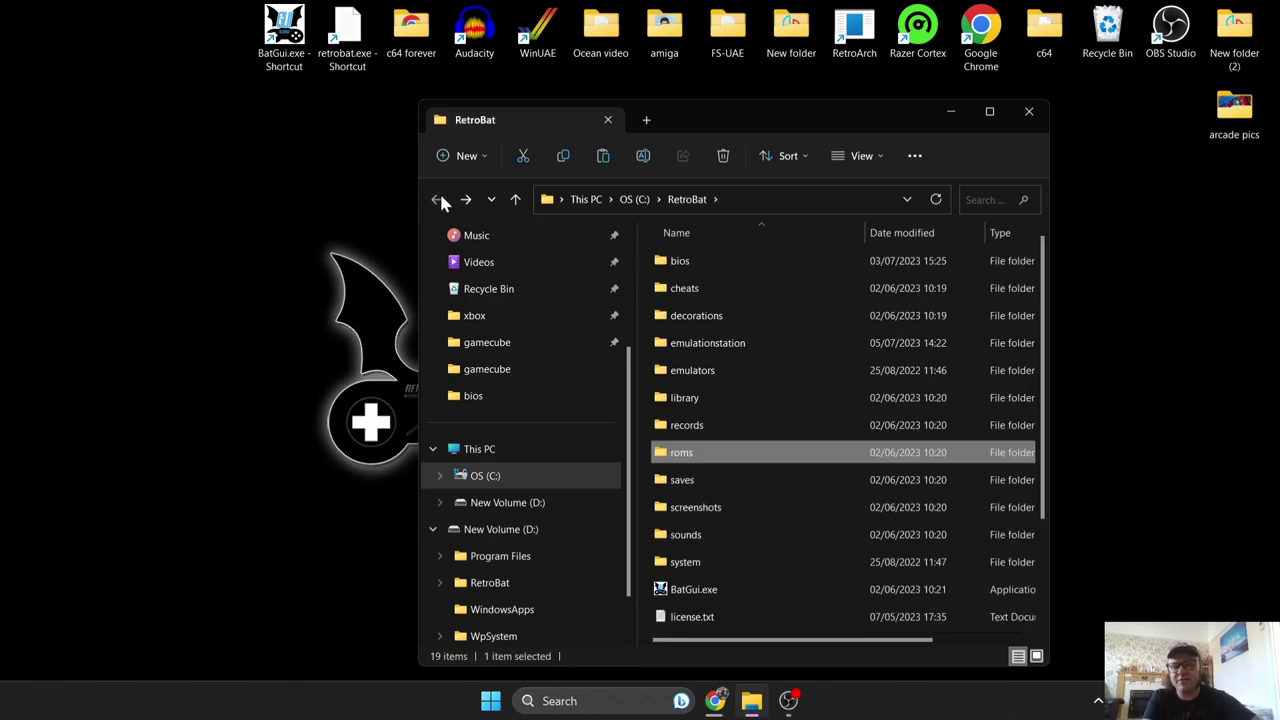
{"action": "left_click", "coordinate": [1029, 111]}
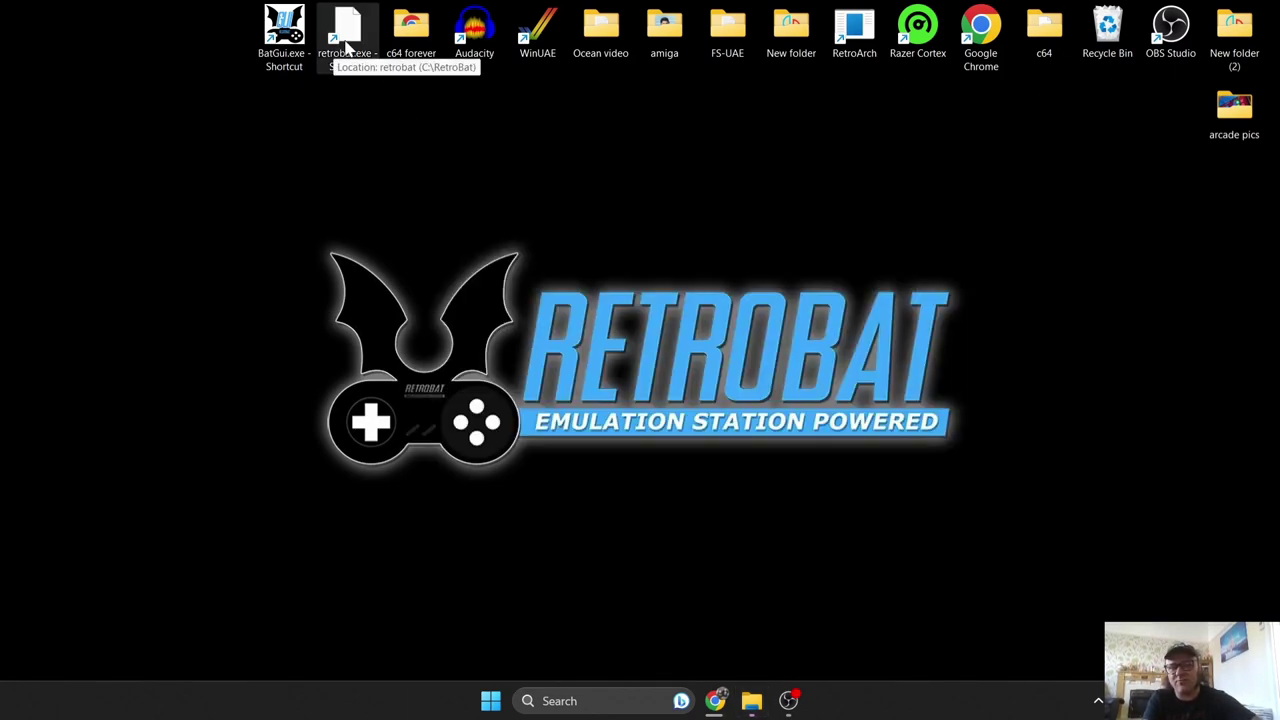
Launch RetroBat from its desktop shortcut and open the Nintendo GameCube game list
{"action": "double_click", "coordinate": [347, 40]}
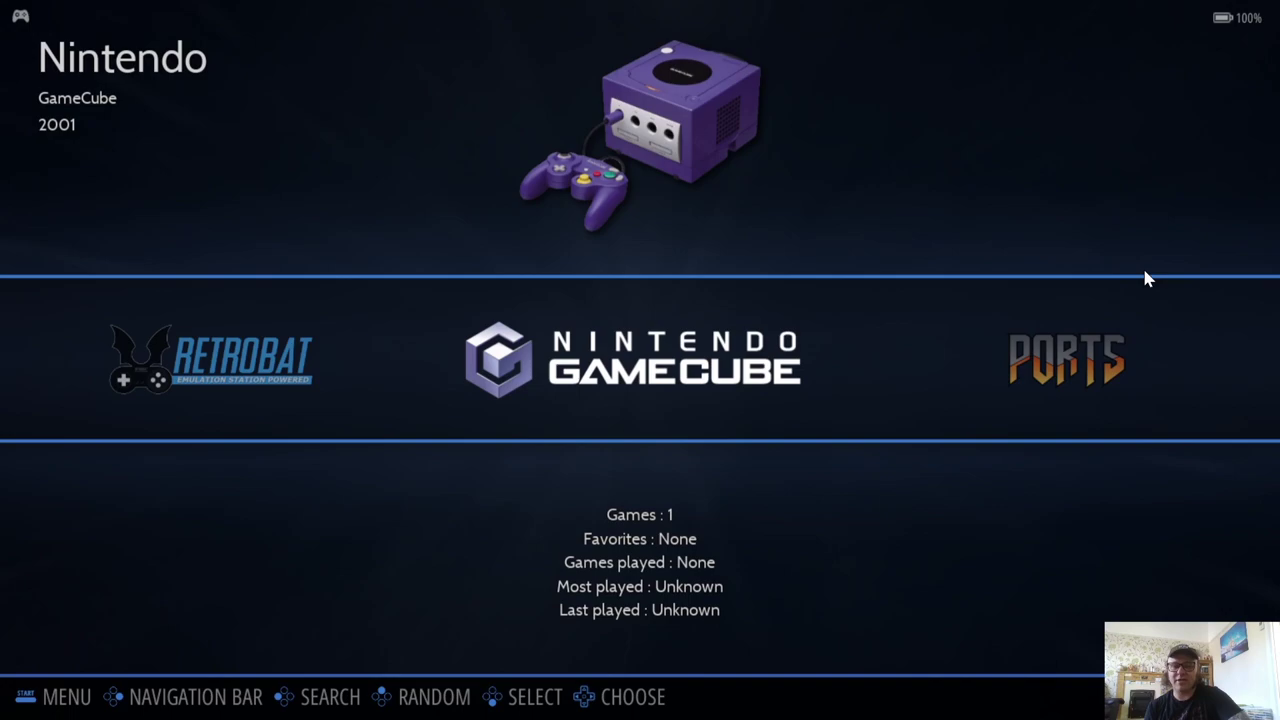
{"action": "key", "text": "Return"}
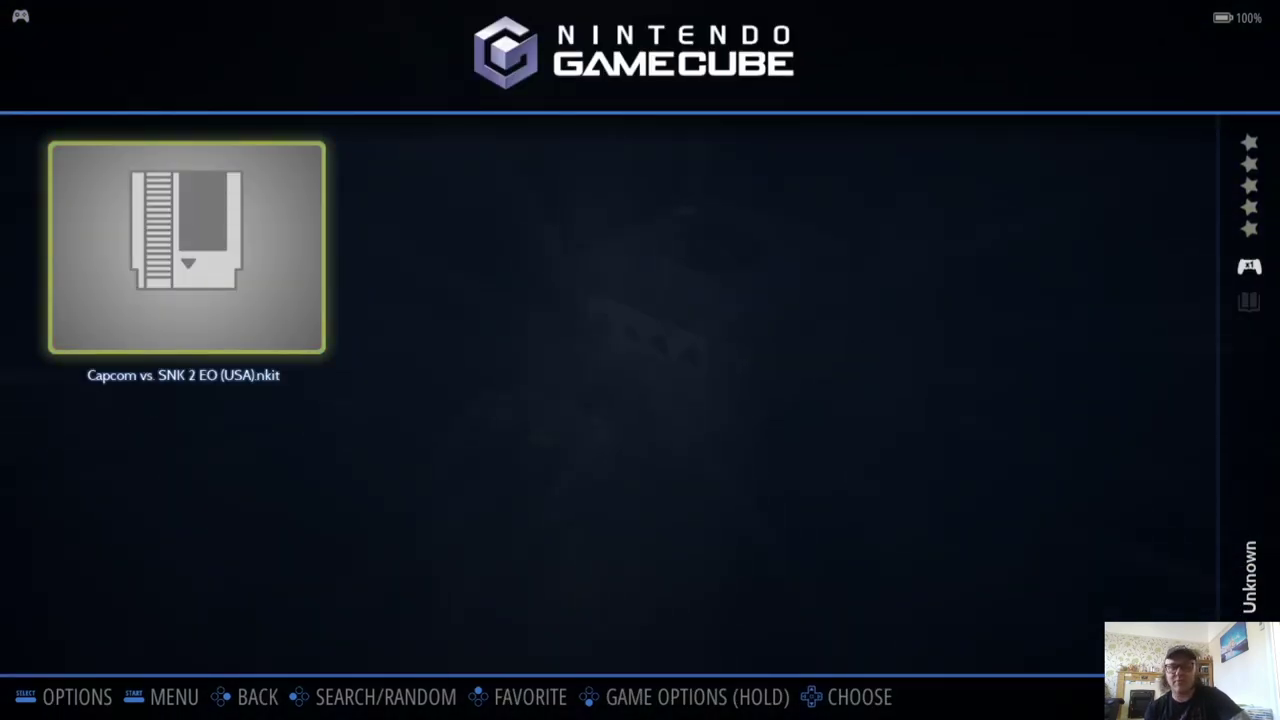
Bring up RetroBat's scraper options from the GameCube game list
{"action": "key", "text": "Escape"}
{"action": "key", "text": "Down"}
{"action": "key", "text": "Down"}
{"action": "key", "text": "Down"}
{"action": "key", "text": "Down"}
{"action": "key", "text": "Down"}
{"action": "key", "text": "Down"}
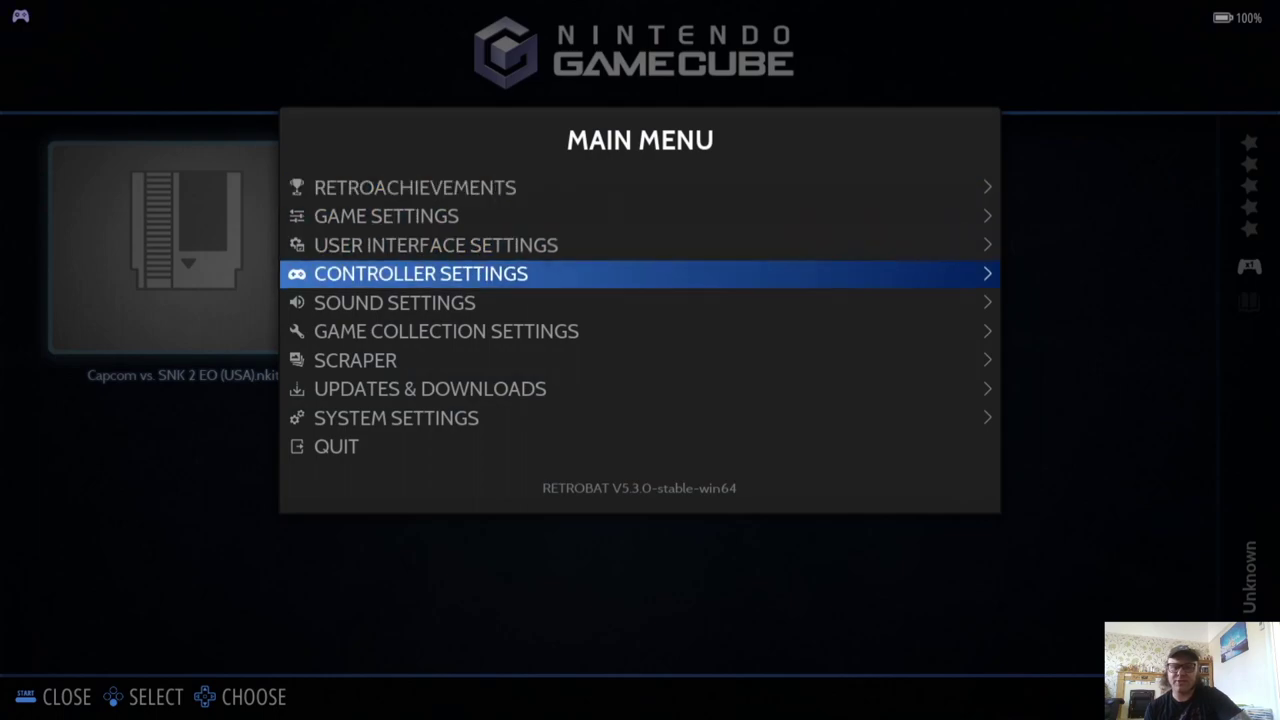
{"action": "key", "text": "Return"}
{"action": "key", "text": "Down"}
{"action": "key", "text": "Return"}
{"action": "key", "text": "BackSpace"}
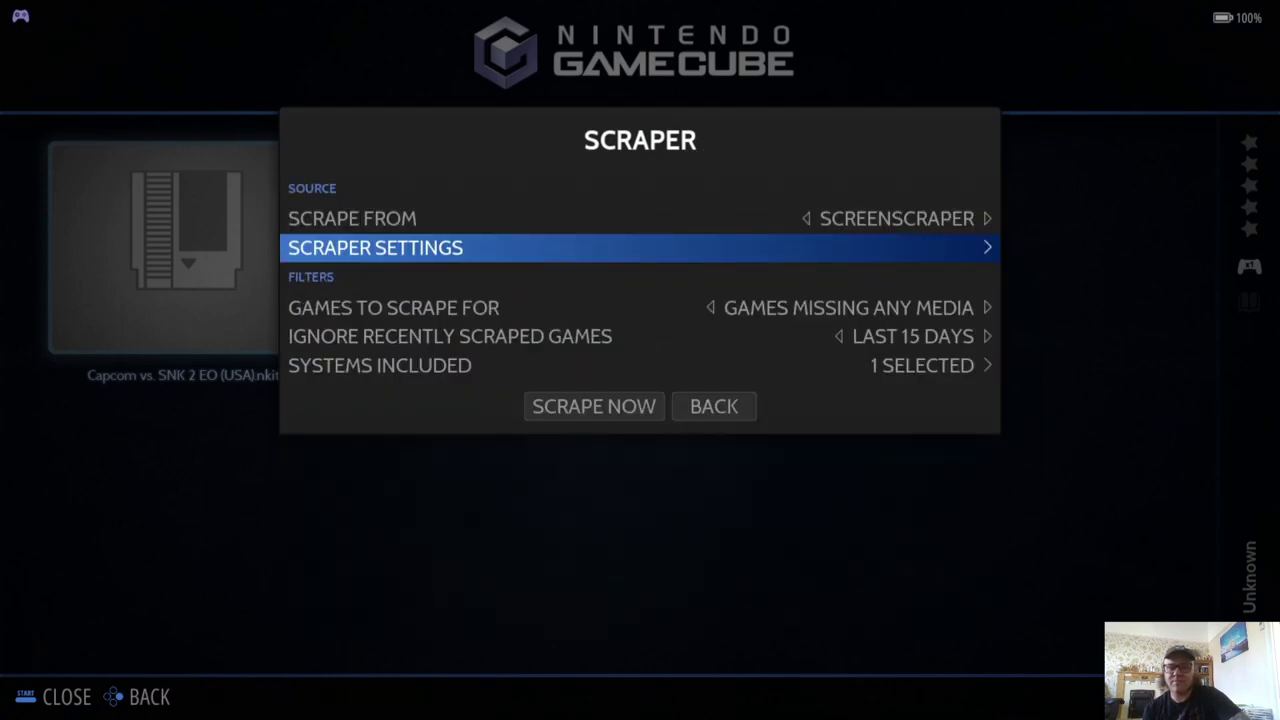
Start scraping from ScreenScraper for games missing any media in the one selected system
{"action": "key", "text": "Down"}
{"action": "key", "text": "Down"}
{"action": "key", "text": "Down"}
{"action": "key", "text": "Down"}
{"action": "key", "text": "Return"}
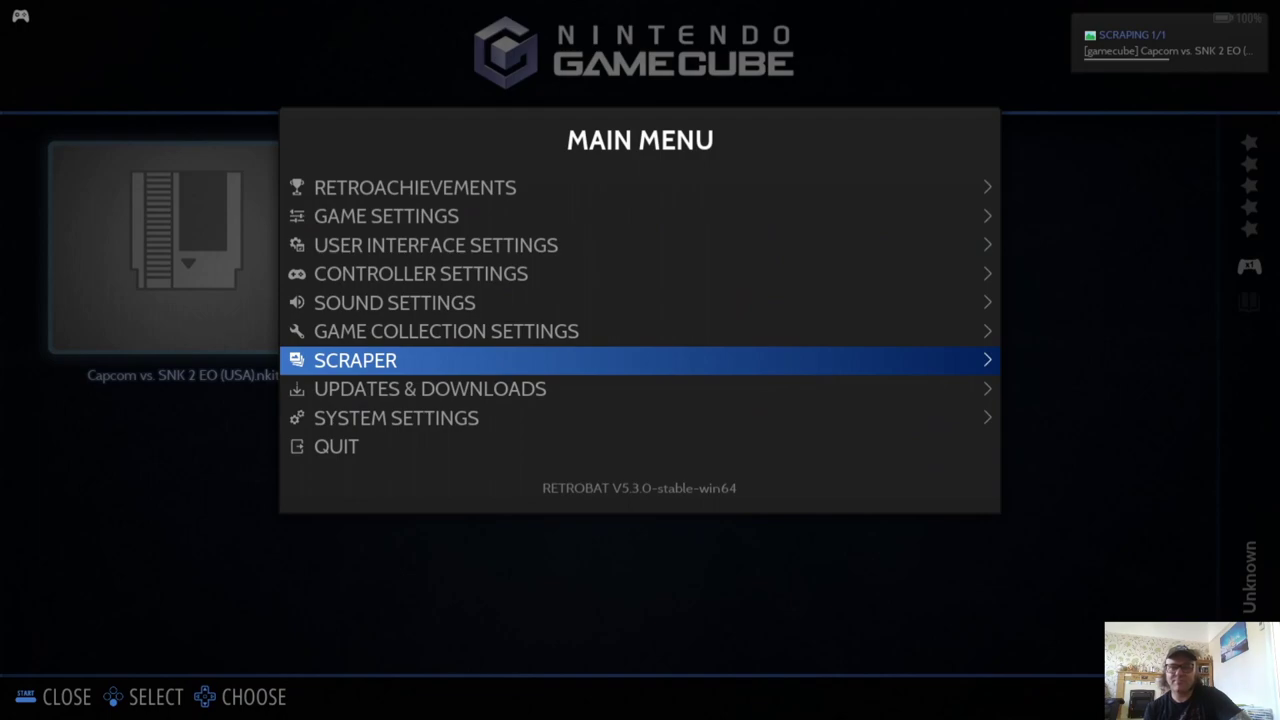
Update the gamelists to apply the scraped artwork and details to the GameCube game
{"action": "key", "text": "Up"}
{"action": "key", "text": "Up"}
{"action": "key", "text": "Up"}
{"action": "key", "text": "Up"}
{"action": "key", "text": "Up"}
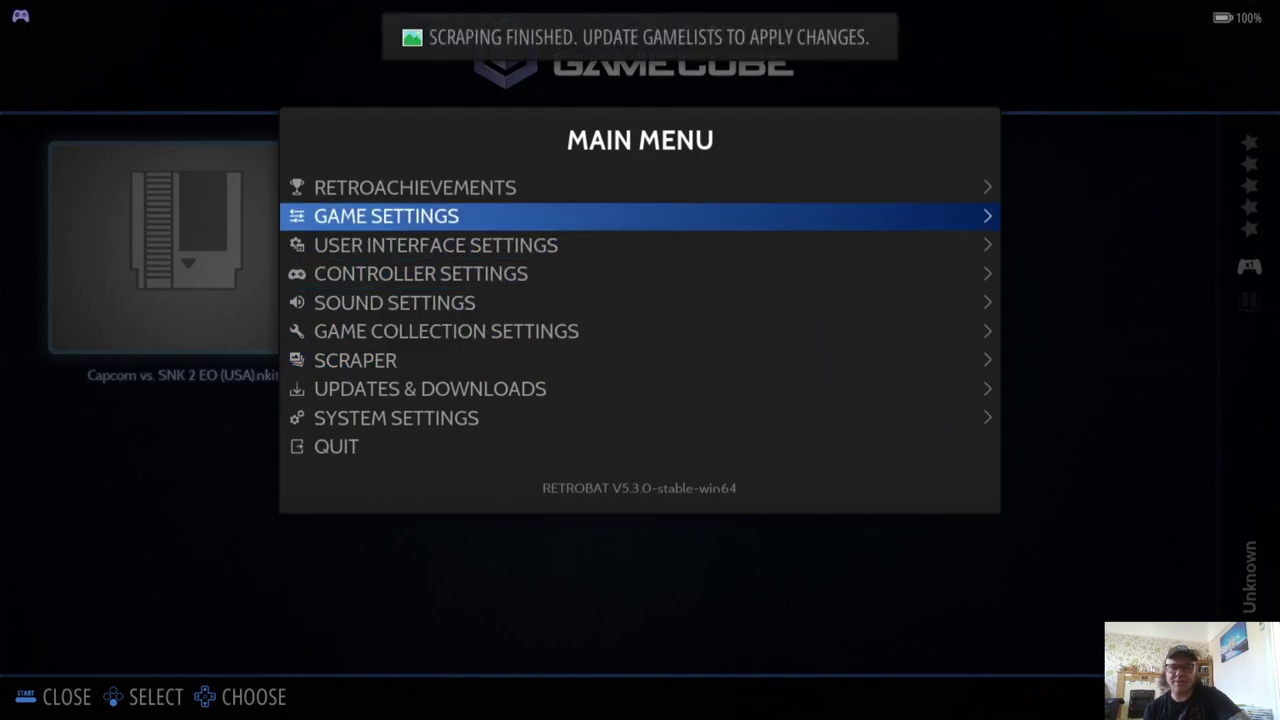
{"action": "key", "text": "Return"}
{"action": "key", "text": "Return"}
{"action": "key", "text": "Return"}
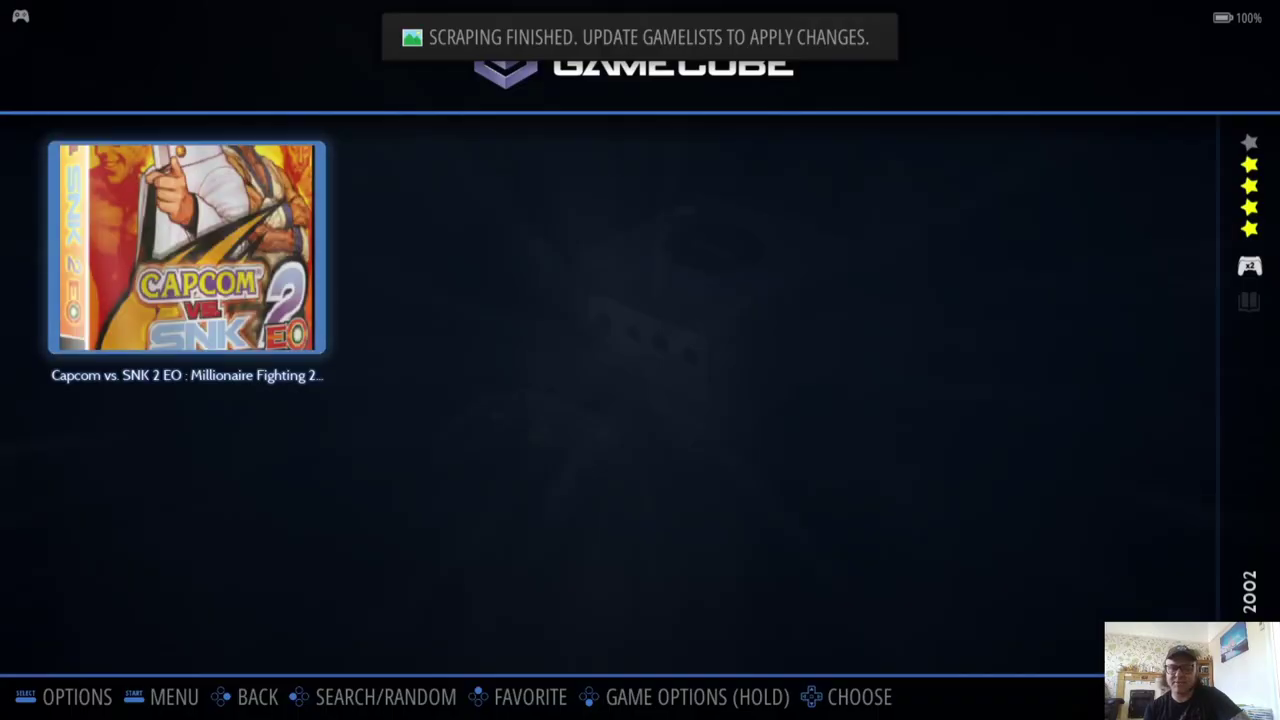
Launch Capcom vs. SNK 2 EO and agree to install the dolphin-emu emulator
{"action": "key", "text": "Return"}
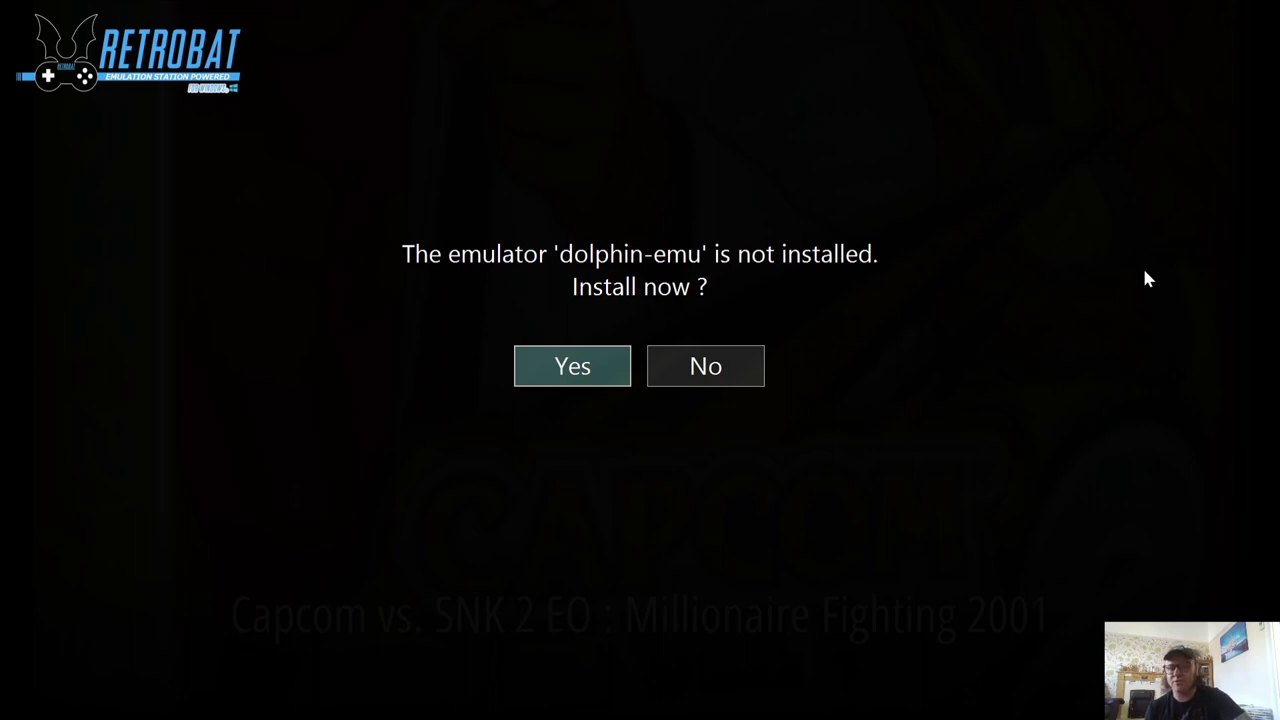
{"action": "key", "text": "Right"}
{"action": "key", "text": "Left"}
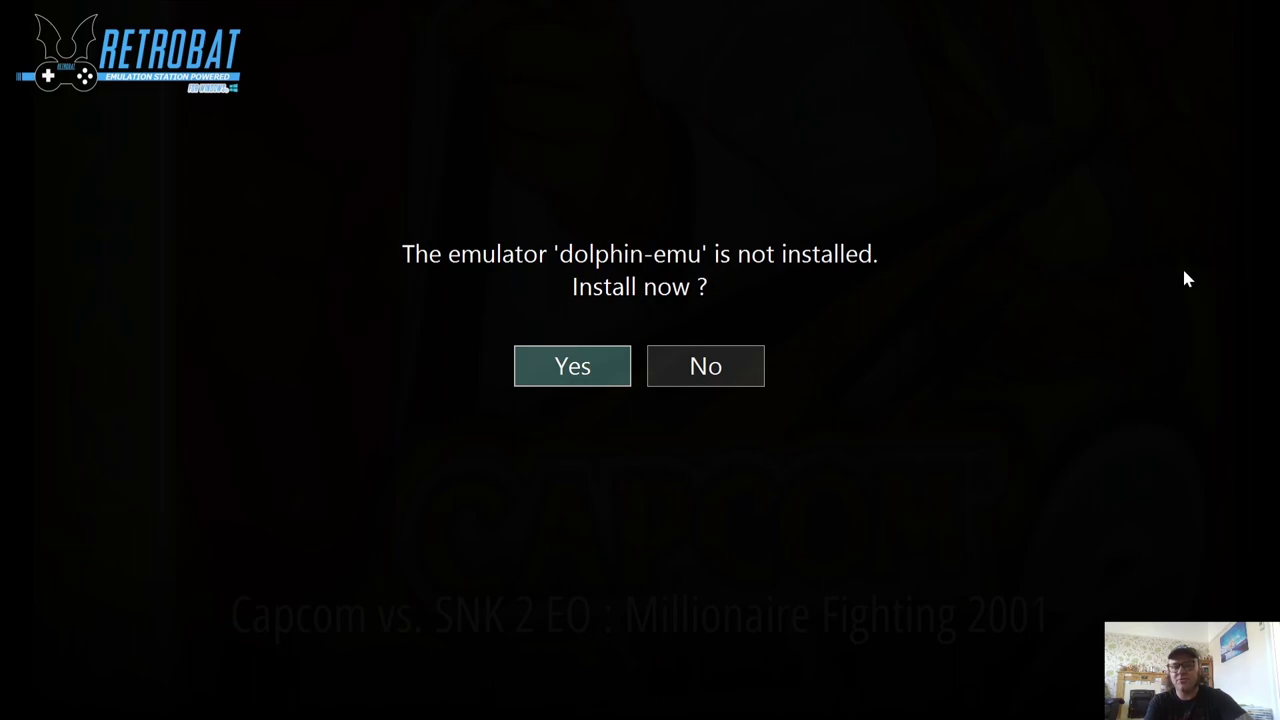
{"action": "key", "text": "Return"}
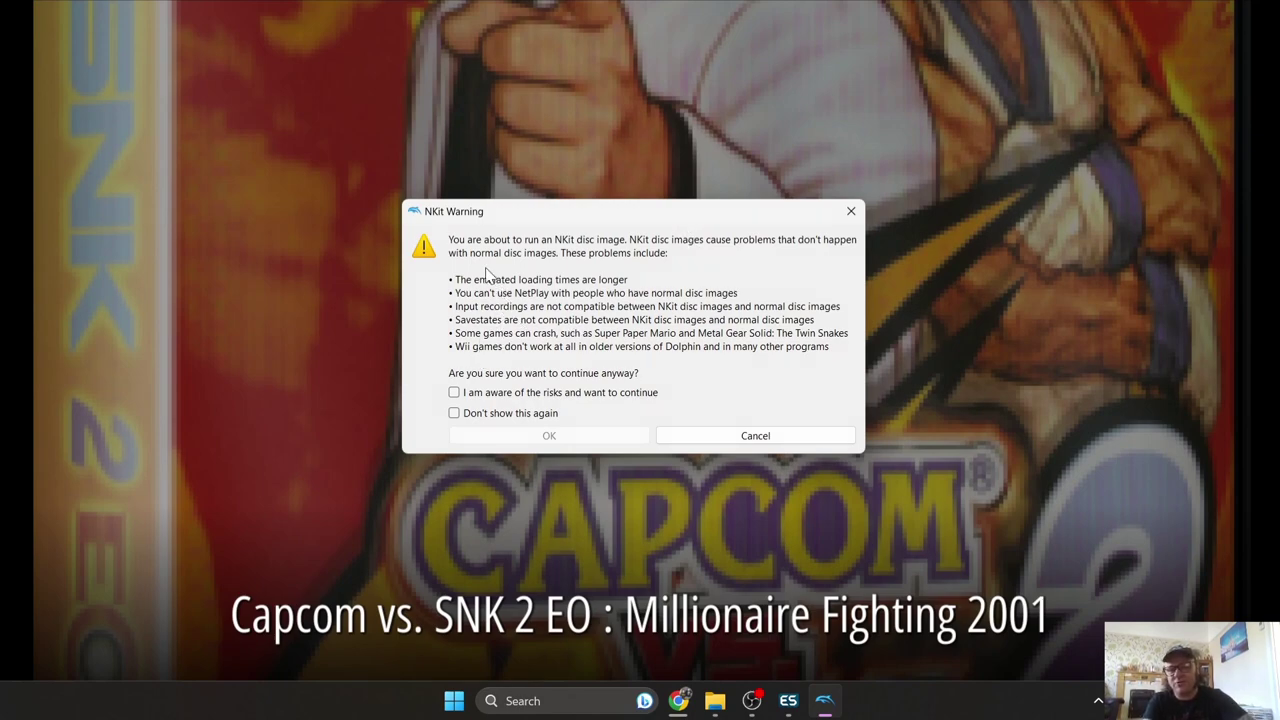
Acknowledge the NKit disc image risks, choose not to show the warning again, and continue into the game
{"action": "left_click", "coordinate": [492, 392]}
{"action": "left_click", "coordinate": [488, 413]}
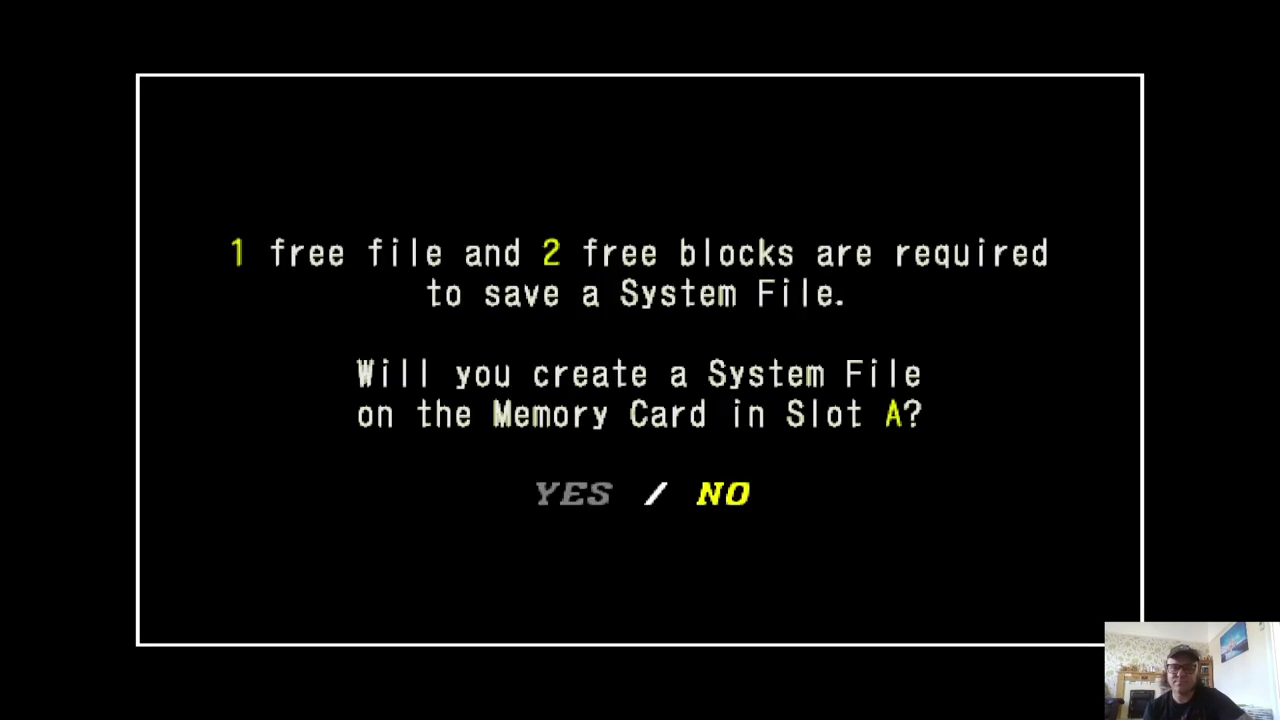
Agree to create a System File on the Memory Card in Slot A
{"action": "key", "text": "Left"}
{"action": "key", "text": "Right"}
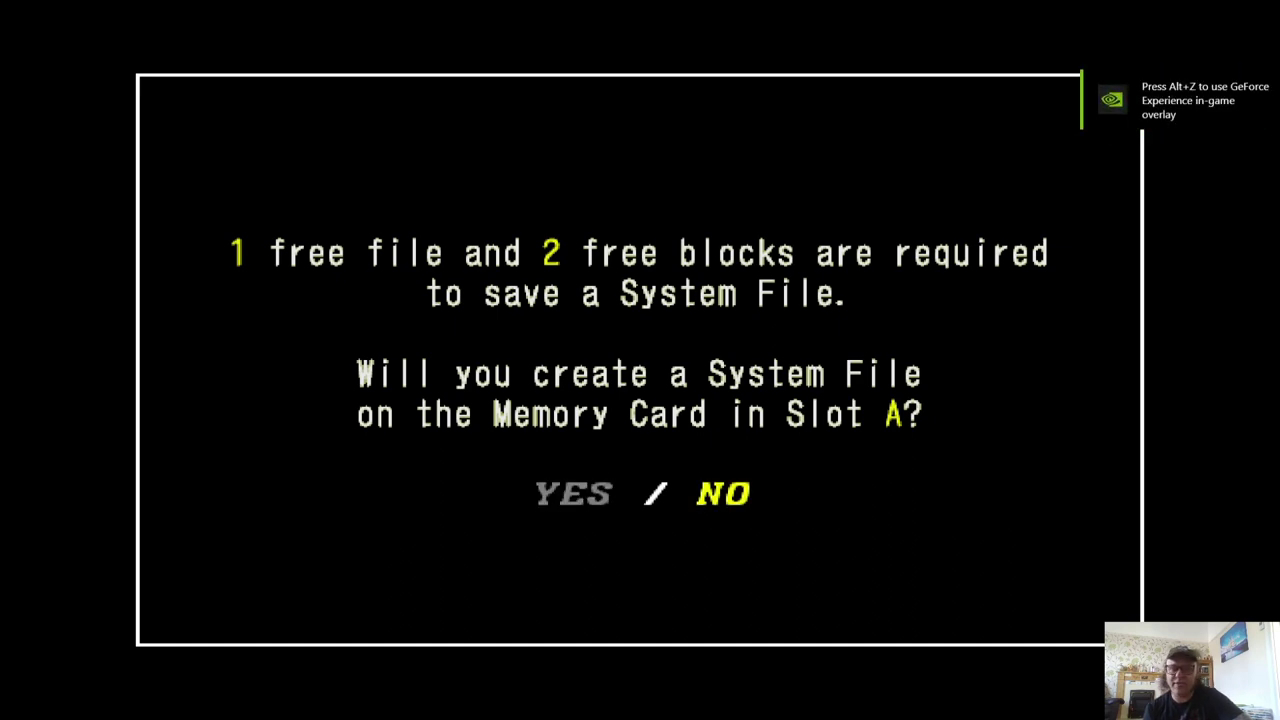
{"action": "key", "text": "Left"}
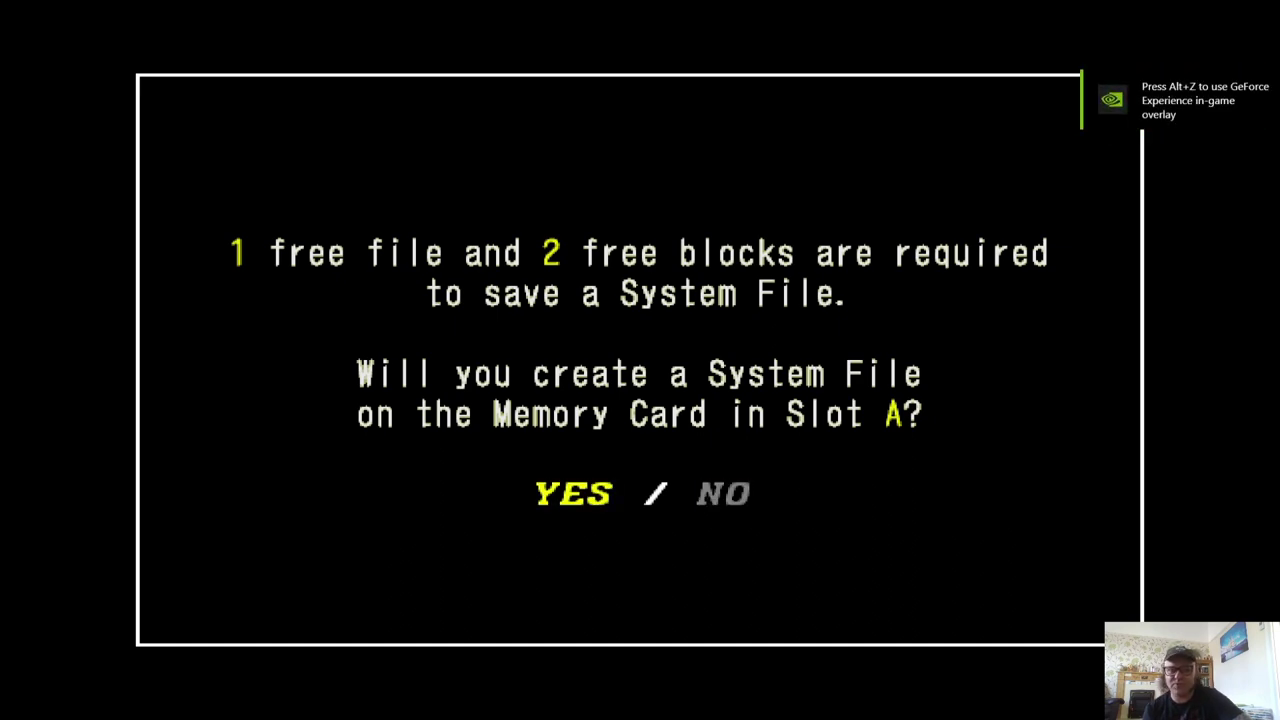
{"action": "key", "text": "Return"}
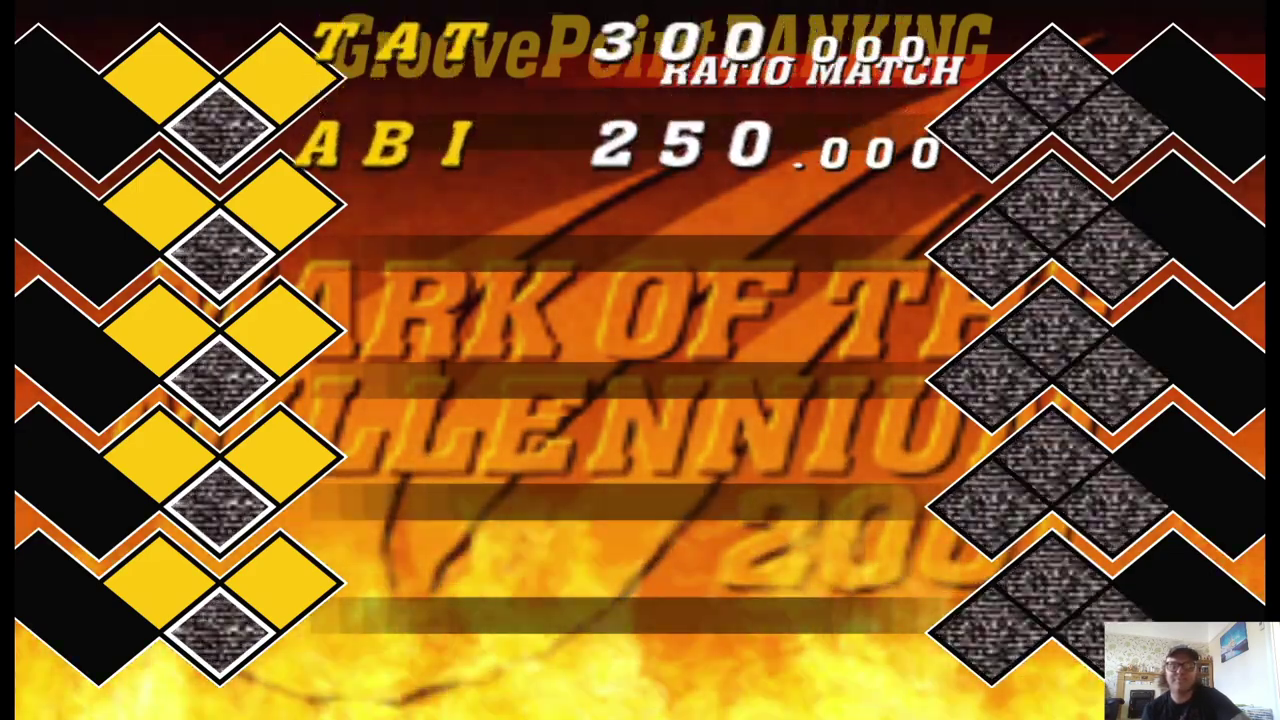
Start Capcom vs. SNK 2 EO past its title screen to the mode selection, and return to the GameCube game list
{"action": "key", "text": "Return"}
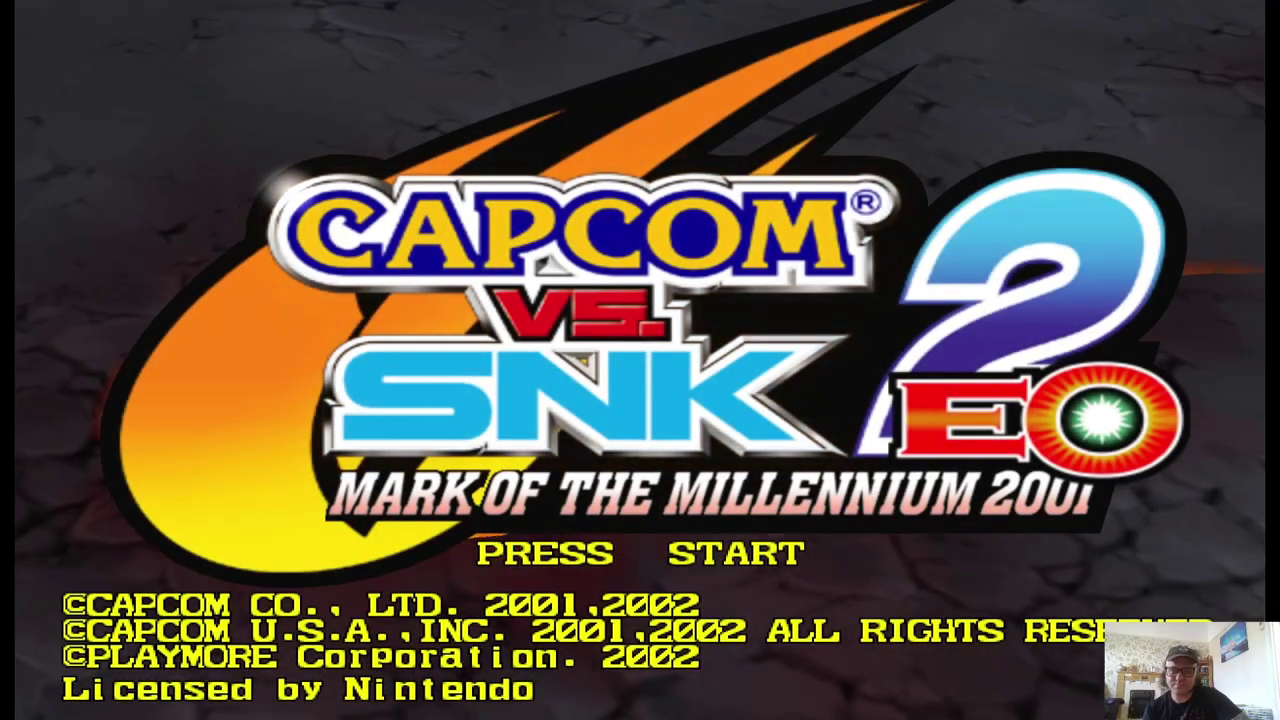
{"action": "key", "text": "Return"}
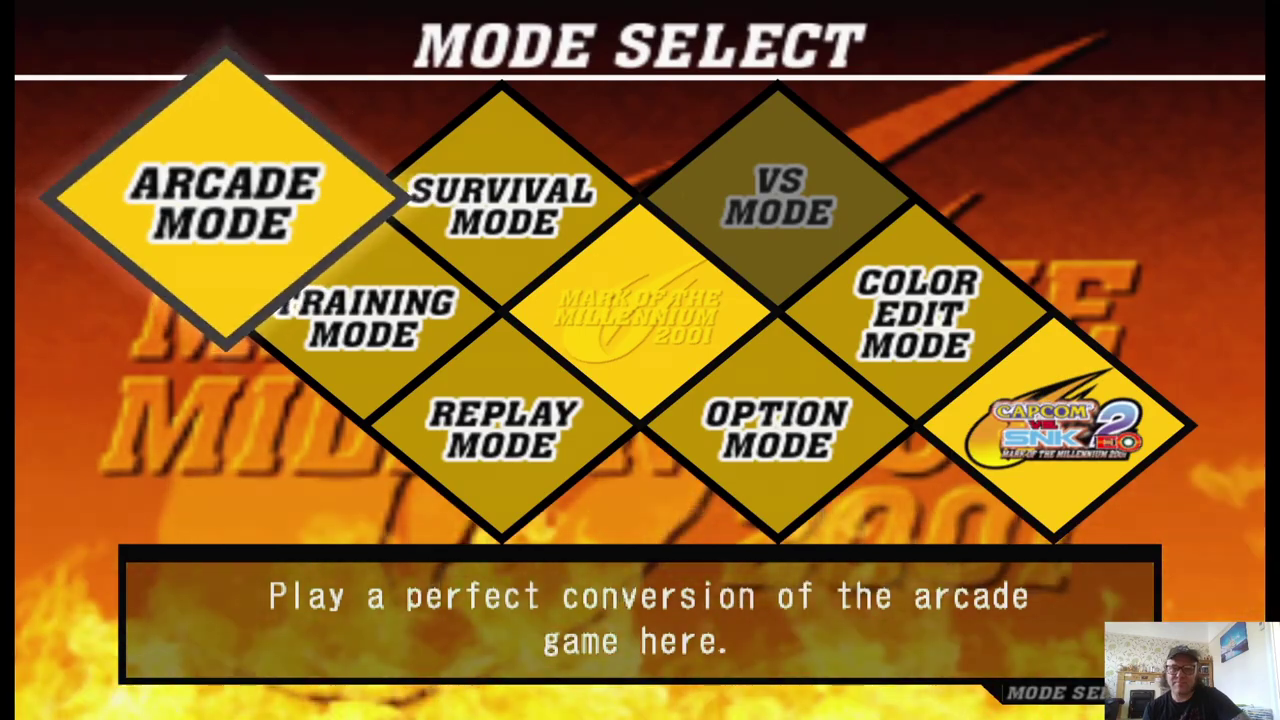
{"action": "key", "text": "Return"}
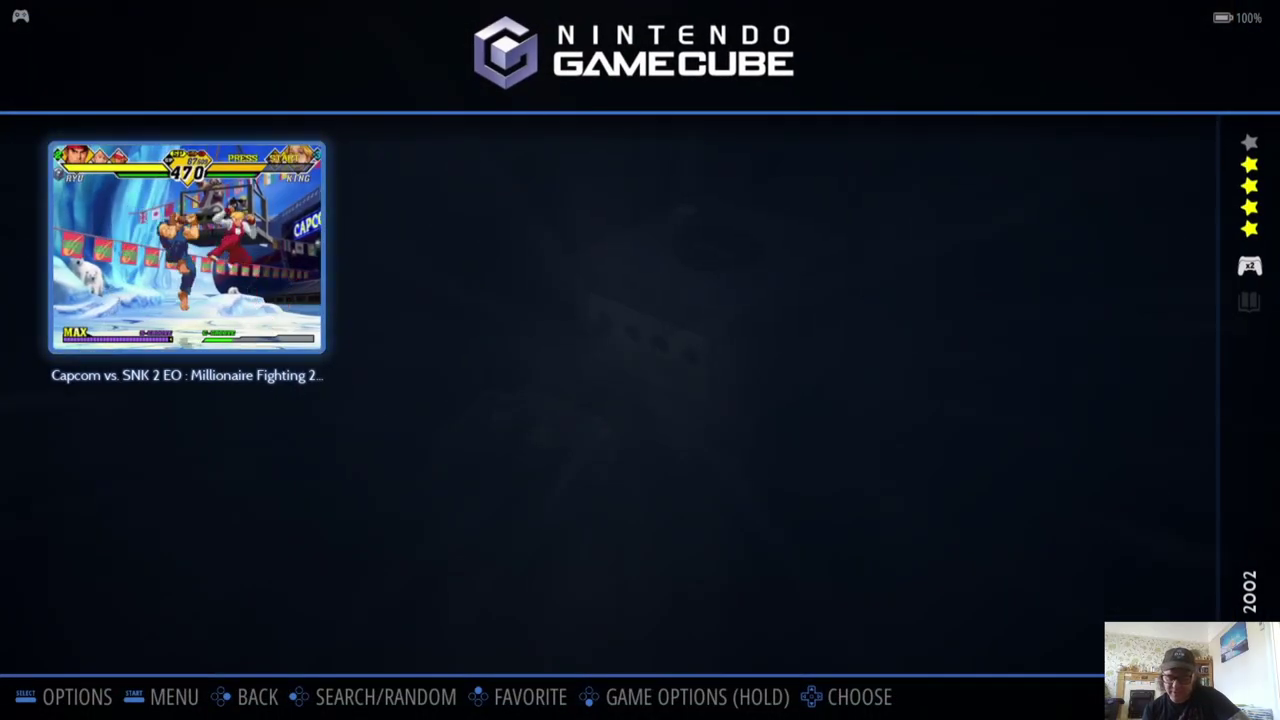
Open the advanced system options for GameCube and select the standalone DOLPHIN as the emulator
{"action": "key", "text": "F1"}
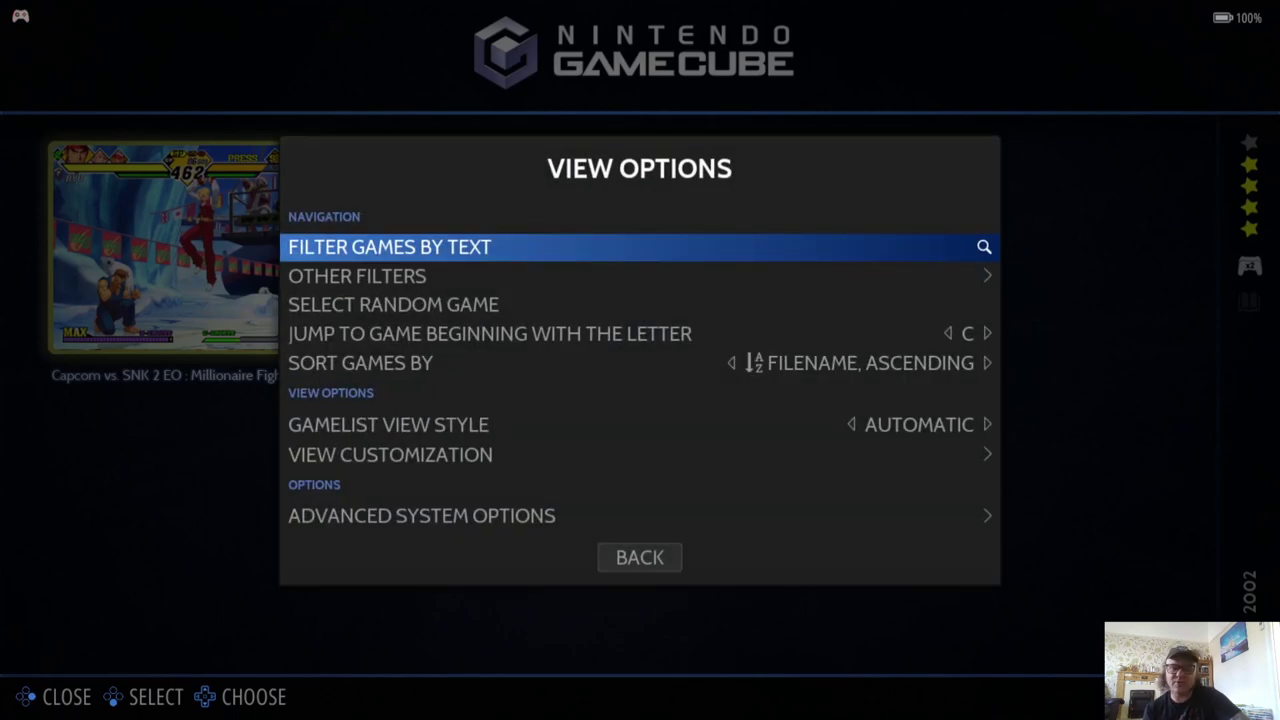
{"action": "key", "text": "Up"}
{"action": "key", "text": "Up"}
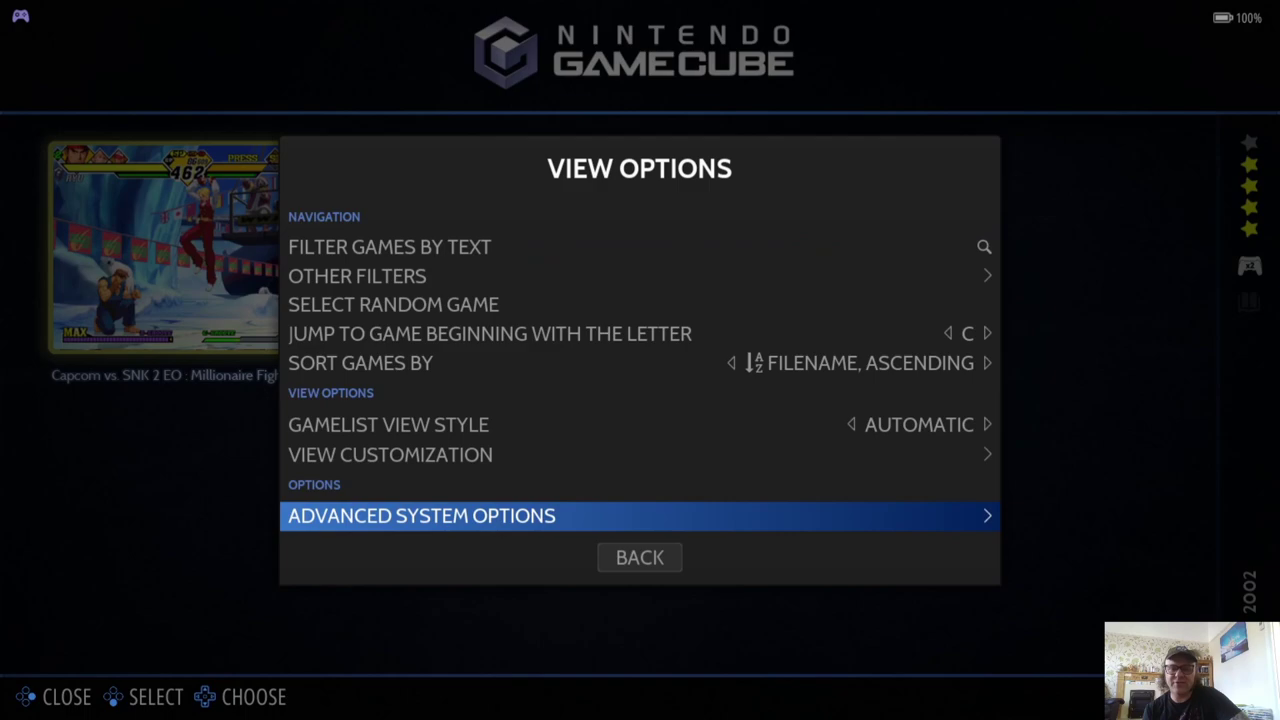
{"action": "key", "text": "Return"}
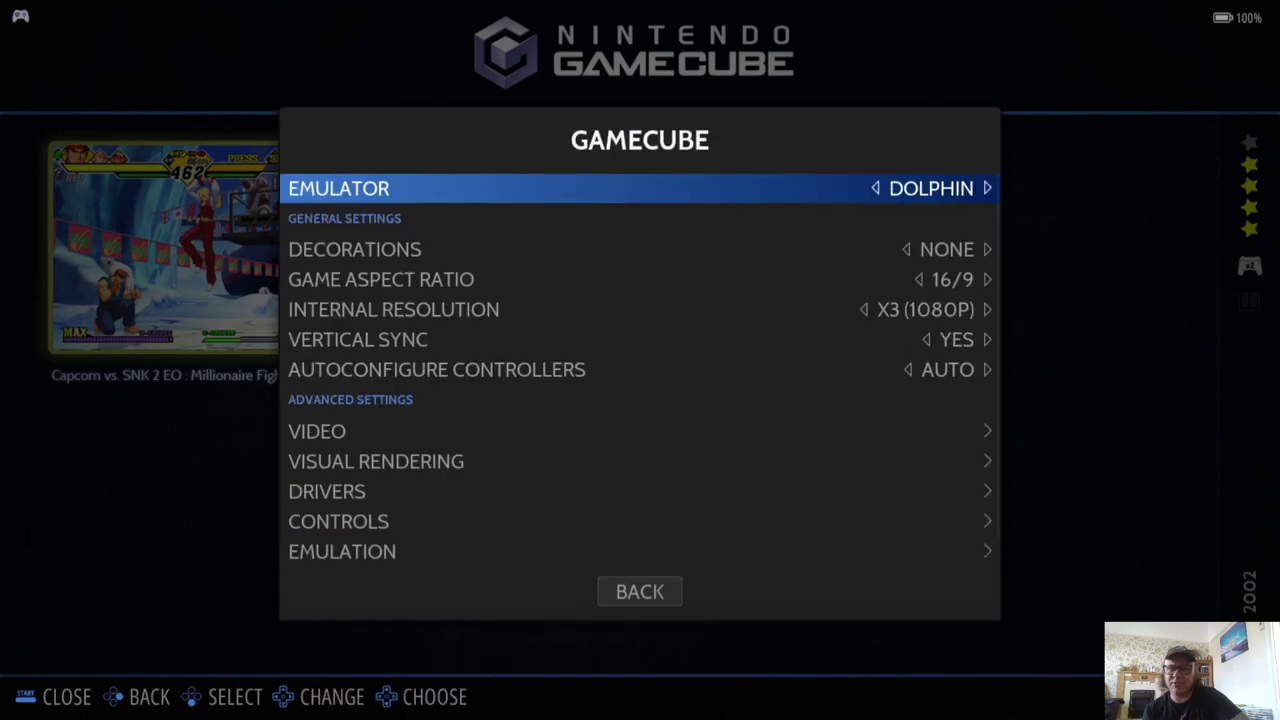
{"action": "key", "text": "Return"}
{"action": "key", "text": "Up"}
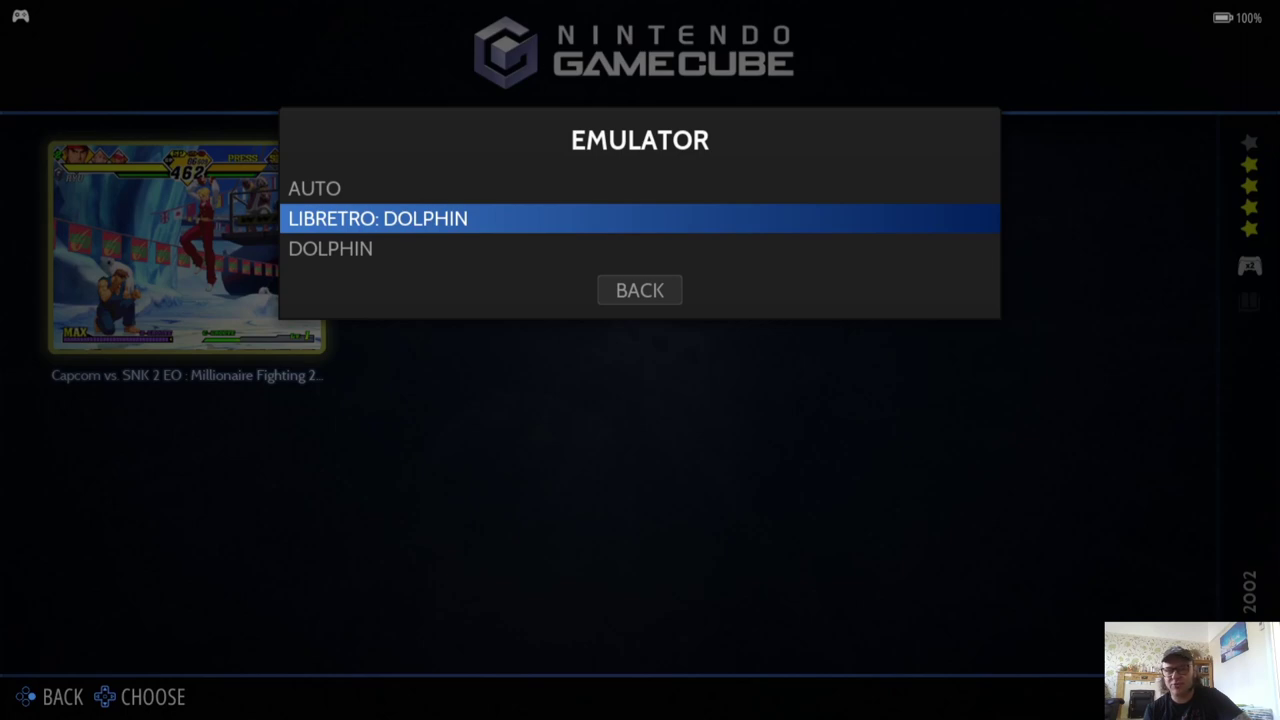
{"action": "key", "text": "Down"}
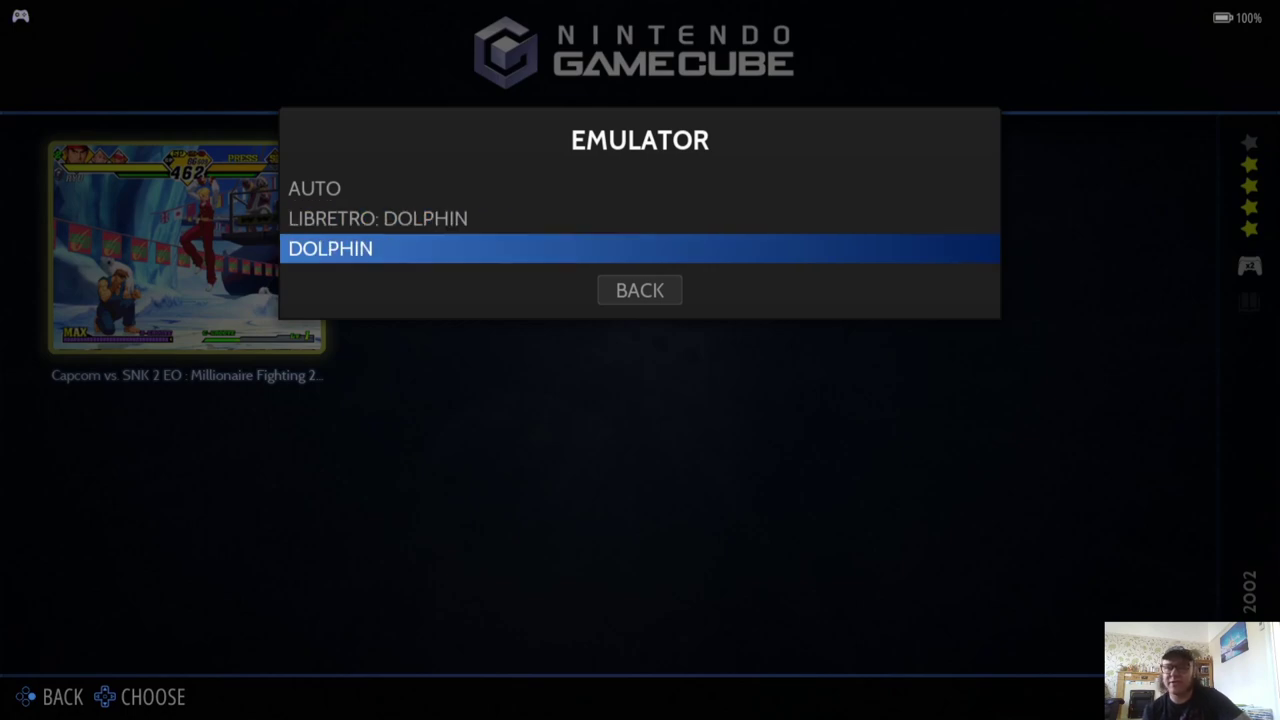
{"action": "key", "text": "Return"}
Set the GameCube decorations to DEFAULT UNGLAZED
{"action": "key", "text": "Down"}
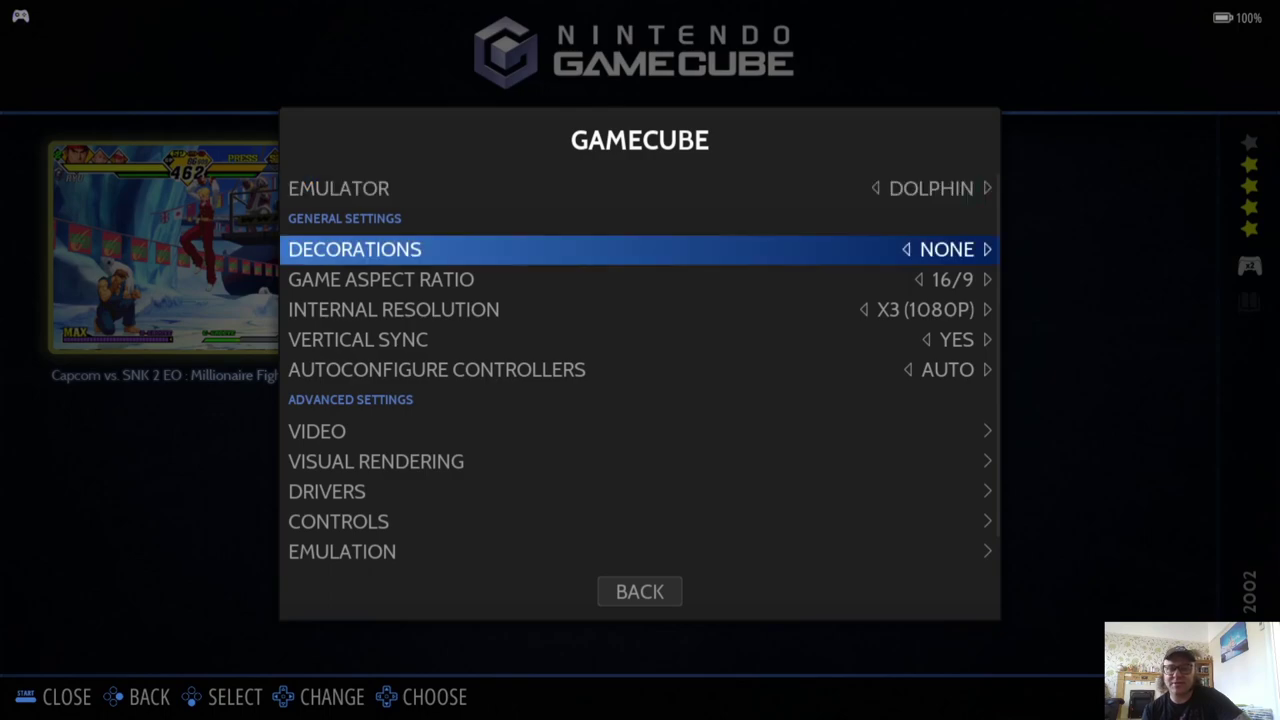
{"action": "key", "text": "Return"}
{"action": "key", "text": "Down"}
{"action": "key", "text": "Down"}
{"action": "key", "text": "Down"}
{"action": "key", "text": "Down"}
{"action": "key", "text": "Down"}
{"action": "key", "text": "Down"}
{"action": "key", "text": "Down"}
{"action": "key", "text": "Down"}
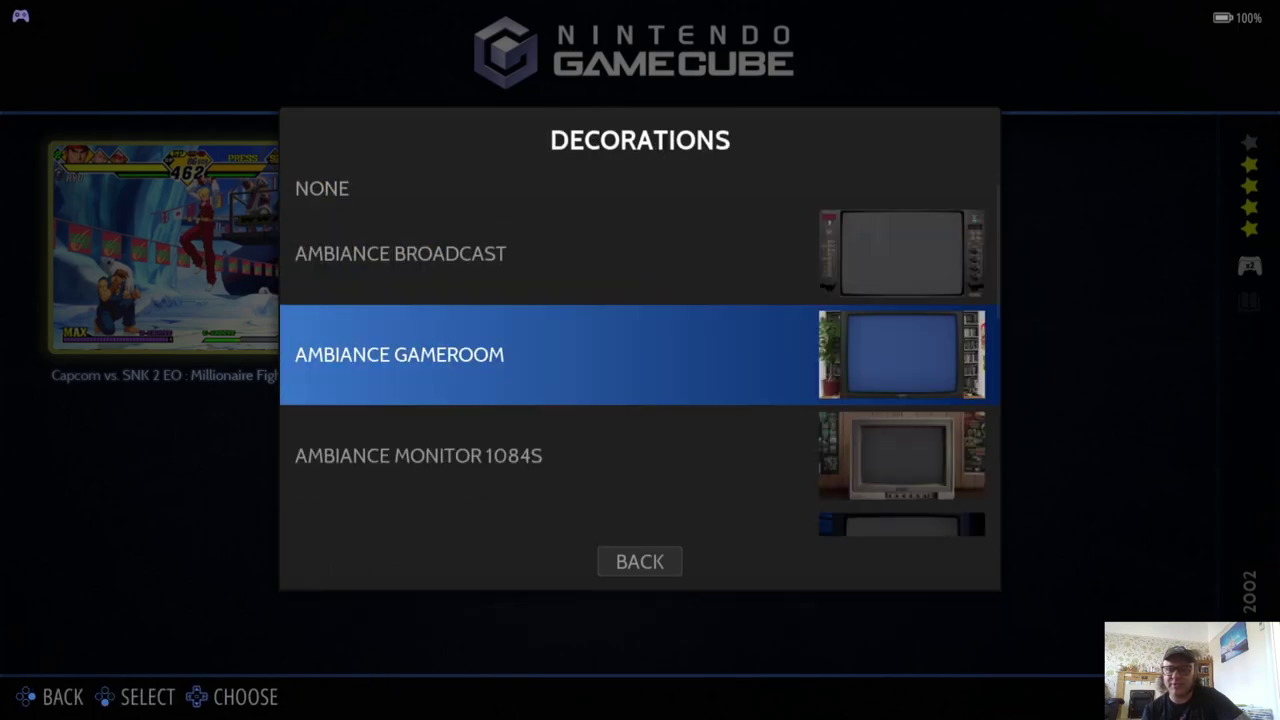
{"action": "key", "text": "Down"}
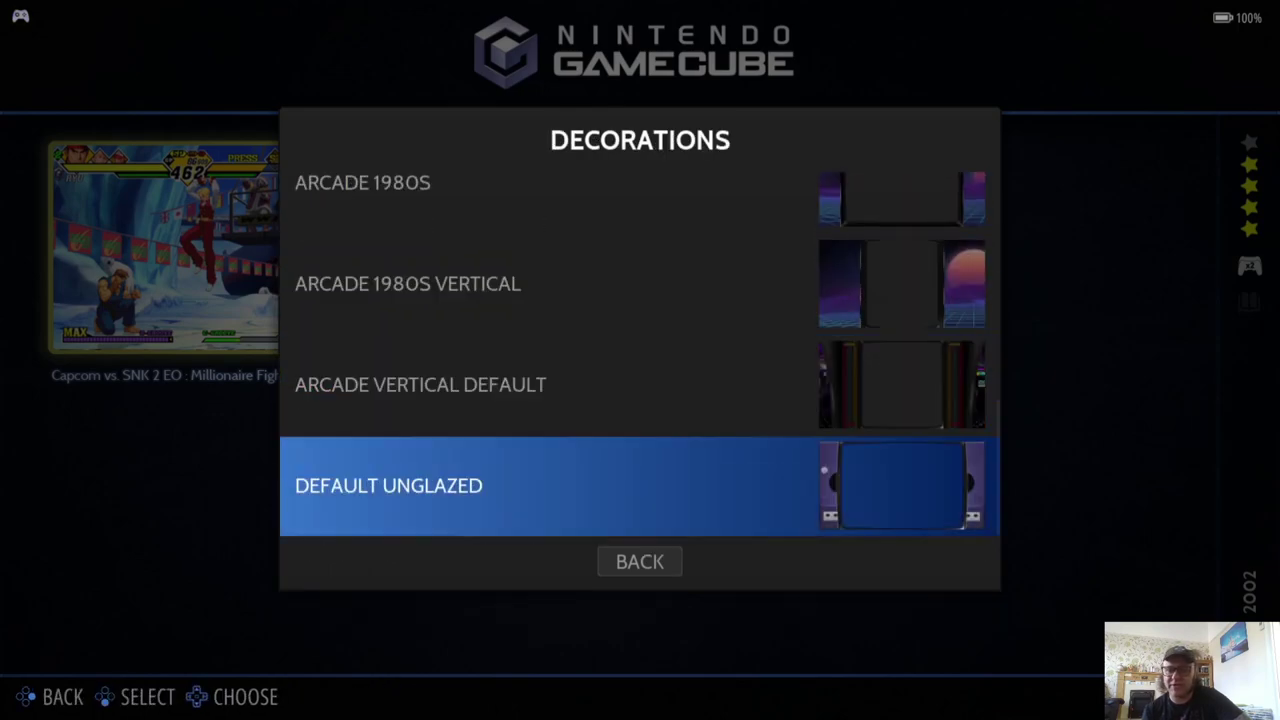
{"action": "key", "text": "Up"}
{"action": "key", "text": "Down"}
{"action": "key", "text": "Return"}
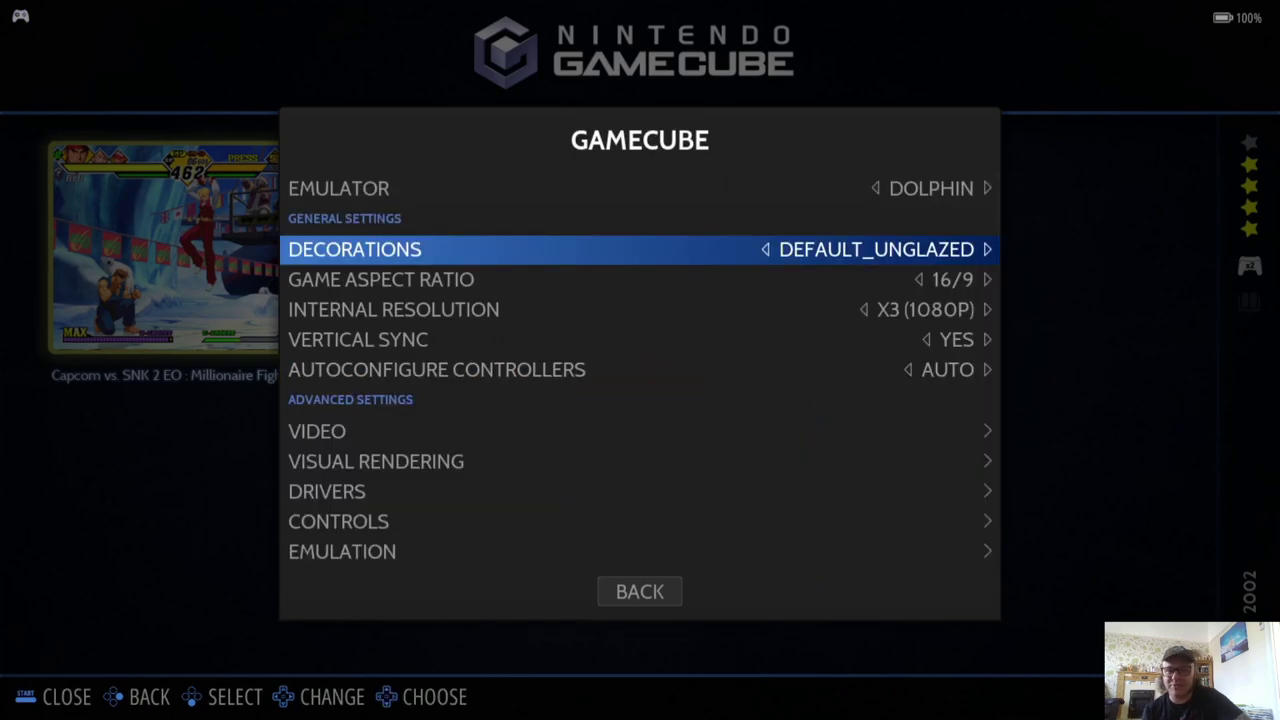
Set the GameCube game aspect ratio to 4/3
{"action": "key", "text": "Down"}
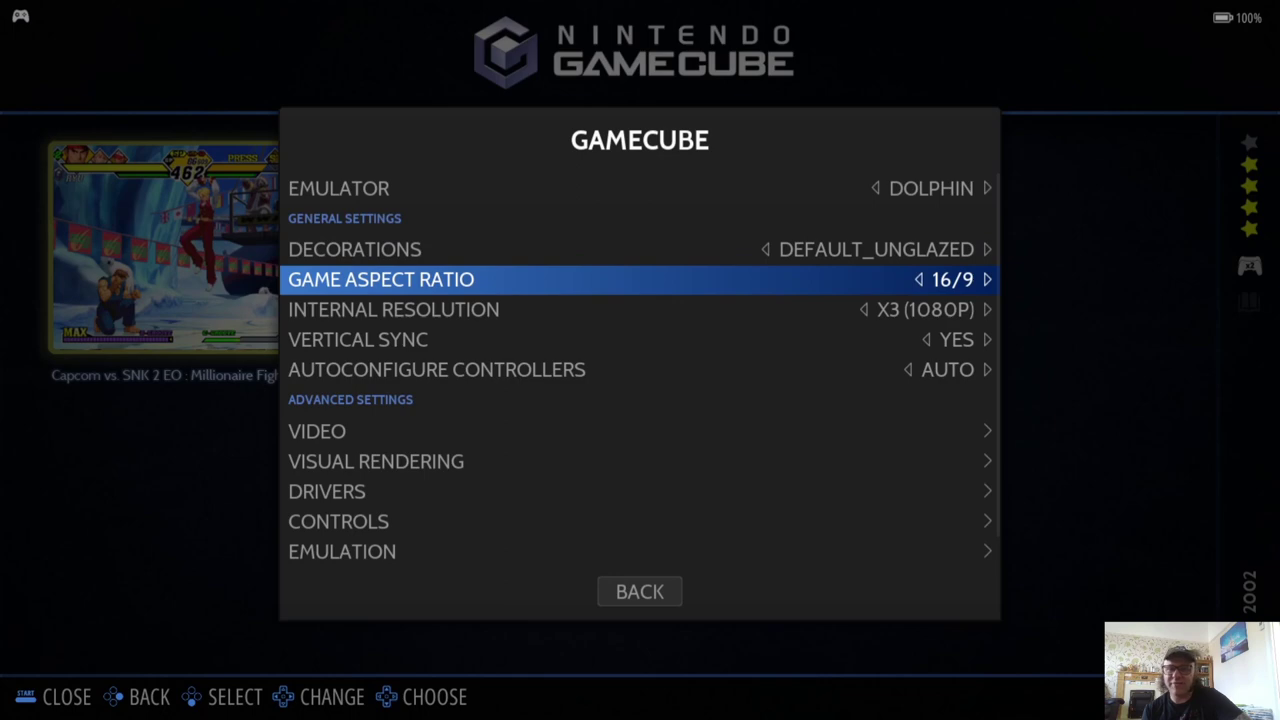
{"action": "key", "text": "Return"}
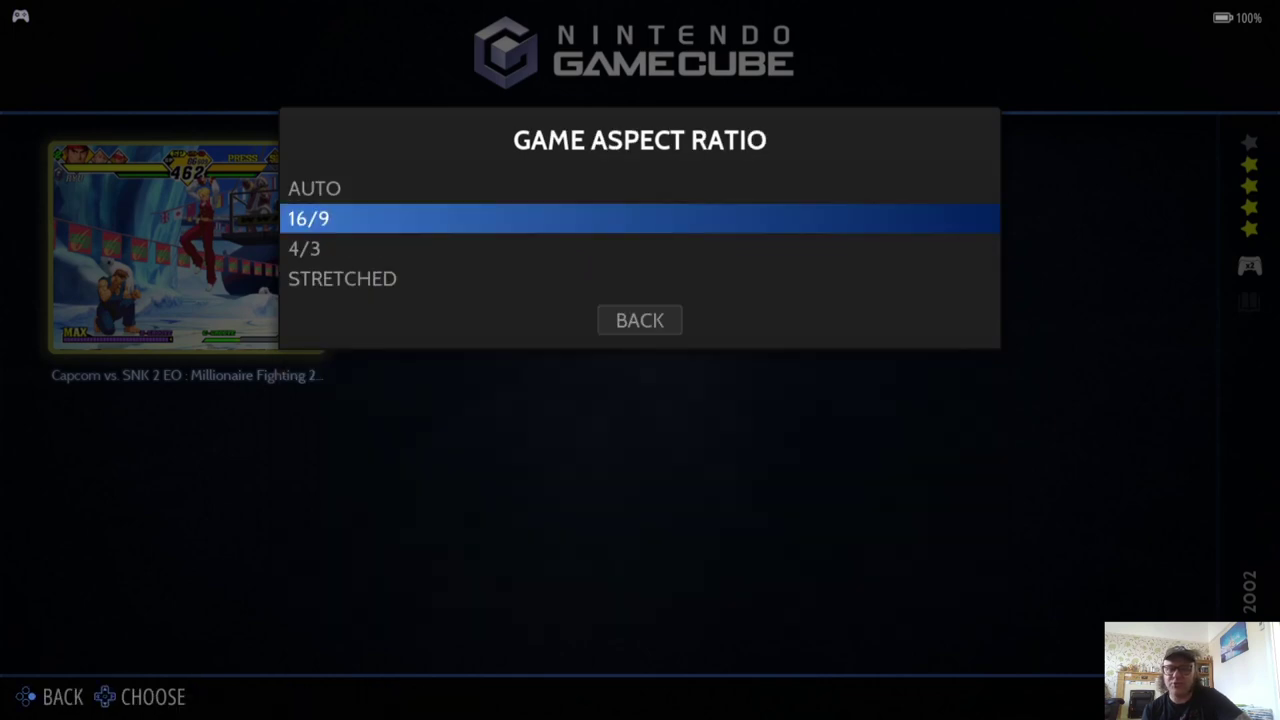
{"action": "key", "text": "Down"}
{"action": "key", "text": "Up"}
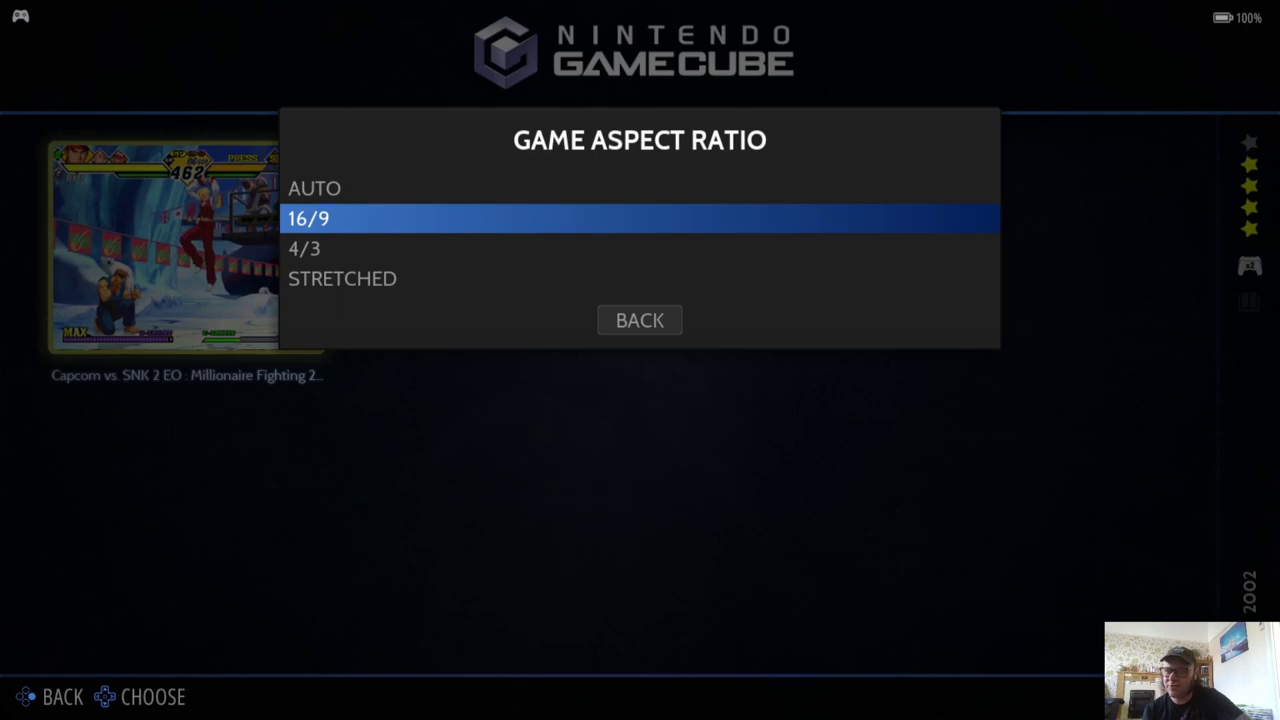
{"action": "key", "text": "Down"}
{"action": "key", "text": "Return"}
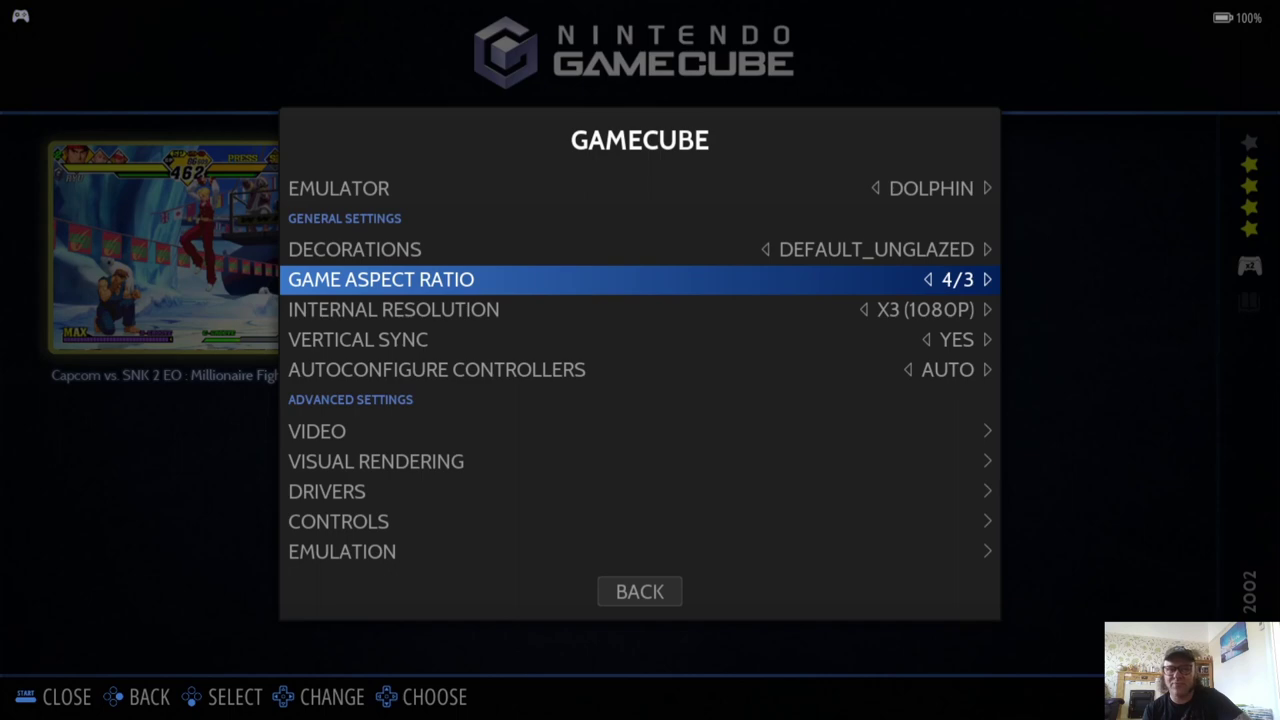
Set the GameCube internal resolution to X4 (1440P)
{"action": "key", "text": "Down"}
{"action": "key", "text": "Return"}
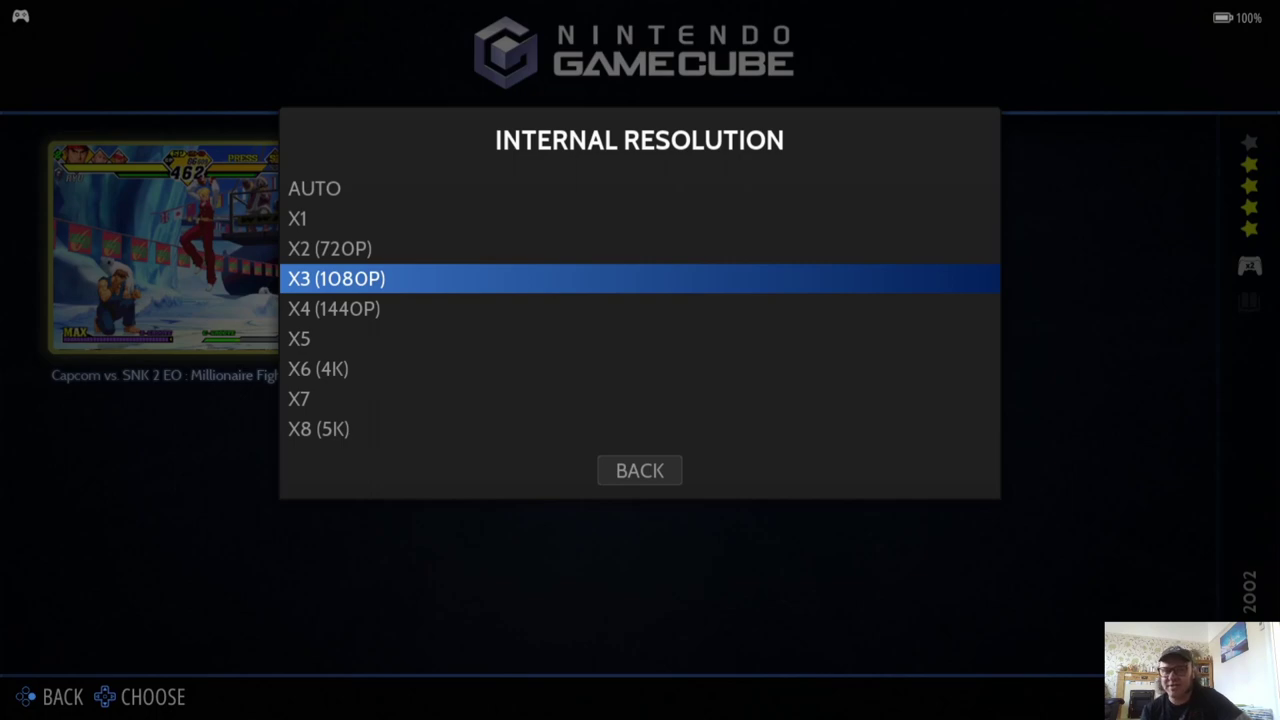
{"action": "key", "text": "Down"}
{"action": "key", "text": "Down"}
{"action": "key", "text": "Down"}
{"action": "key", "text": "Down"}
{"action": "key", "text": "Down"}
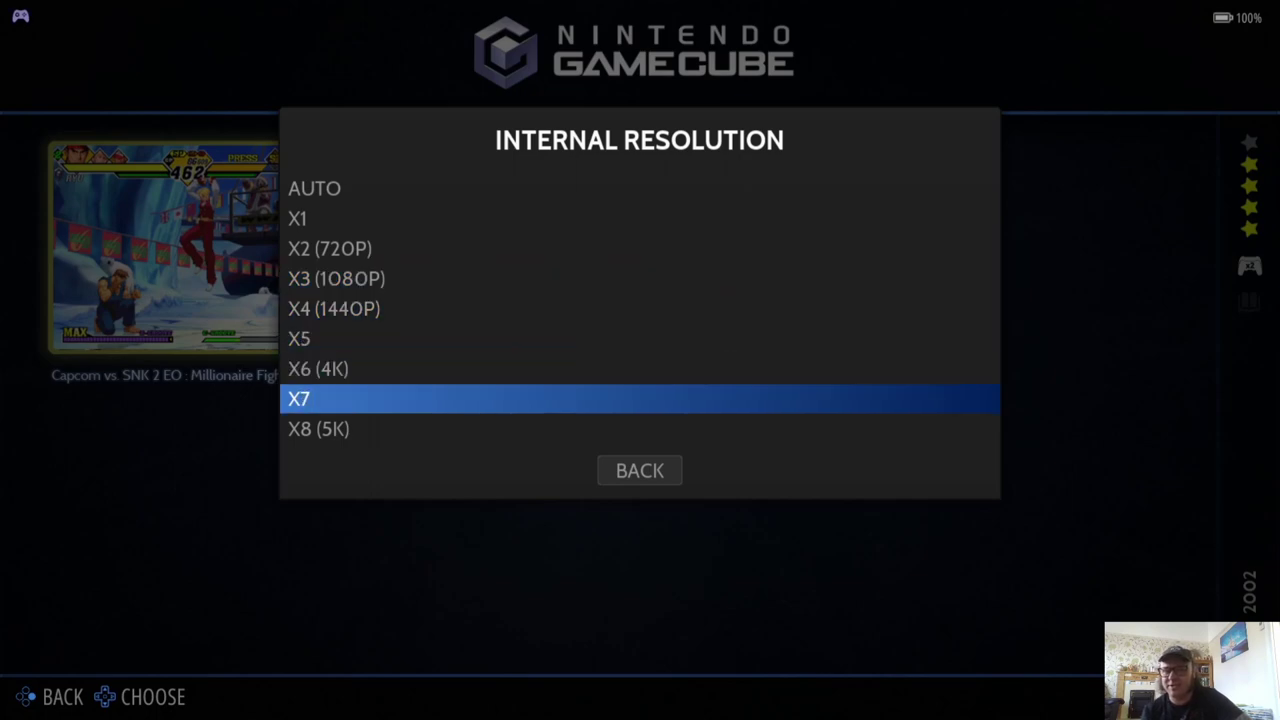
{"action": "key", "text": "Up"}
{"action": "key", "text": "Up"}
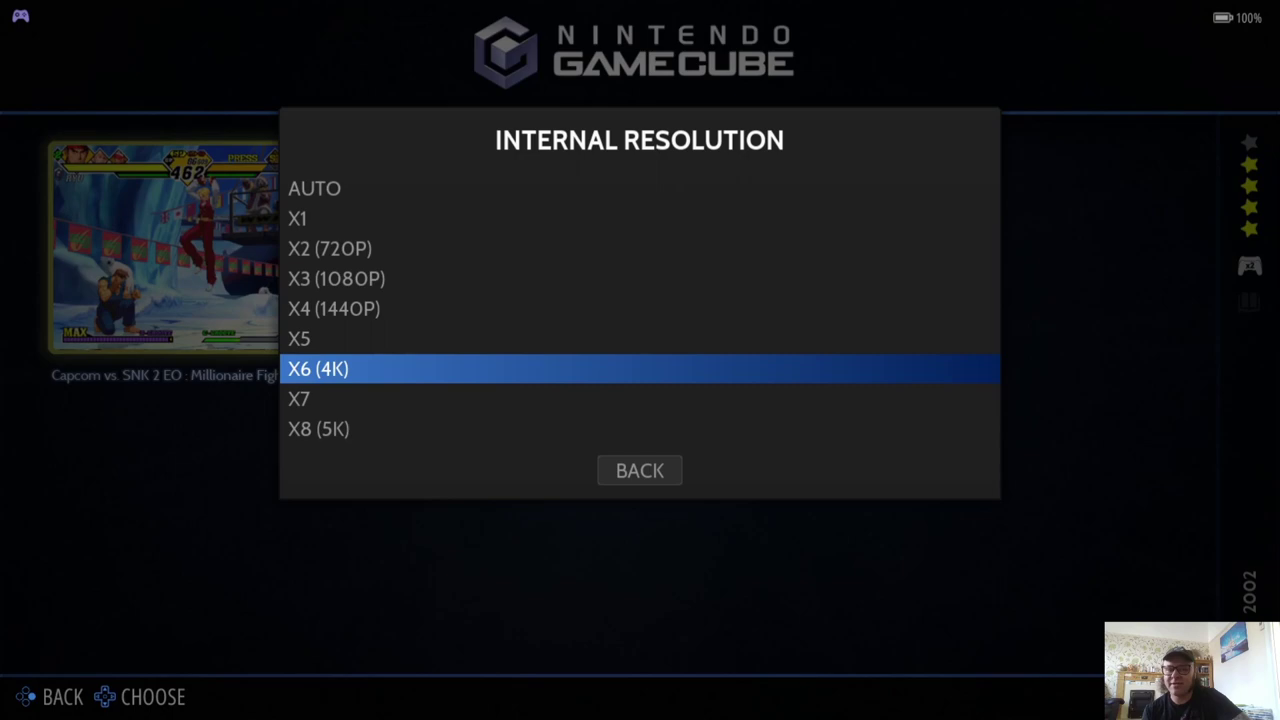
{"action": "key", "text": "Up"}
{"action": "key", "text": "Up"}
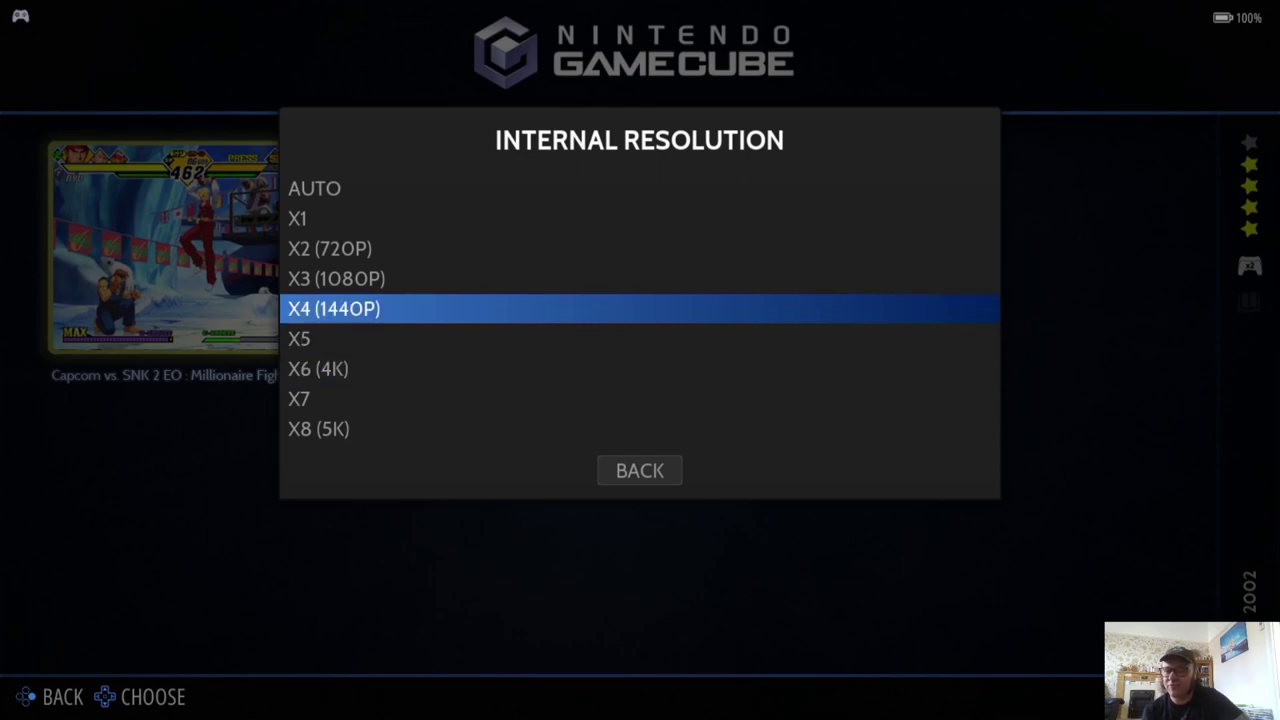
{"action": "key", "text": "Return"}
Review the vertical sync choices for GameCube and select YES
{"action": "key", "text": "Down"}
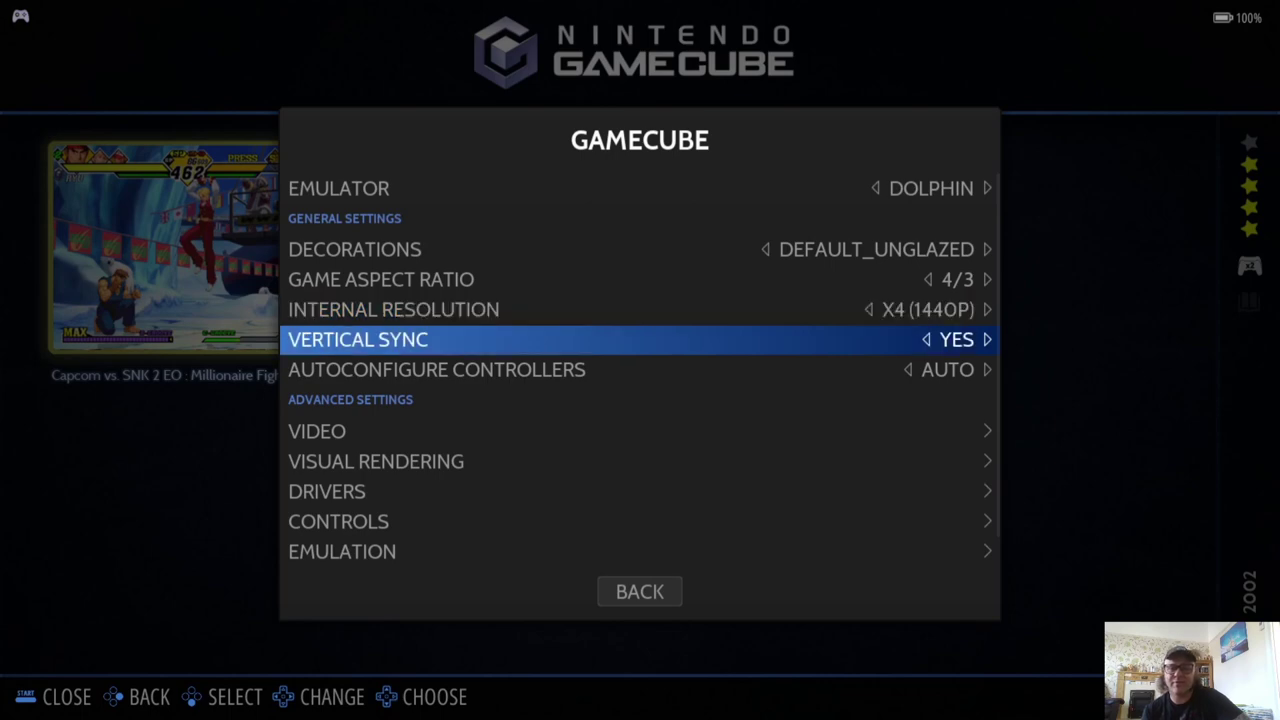
{"action": "key", "text": "Return"}
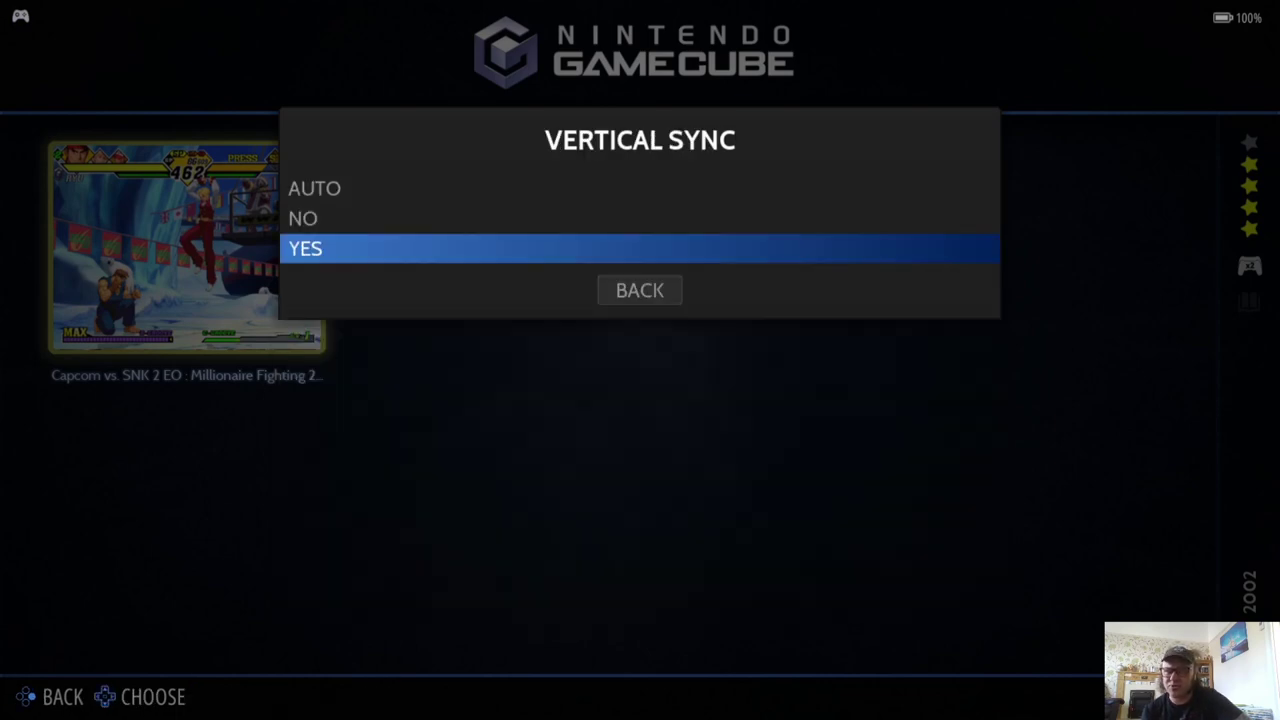
{"action": "key", "text": "Up"}
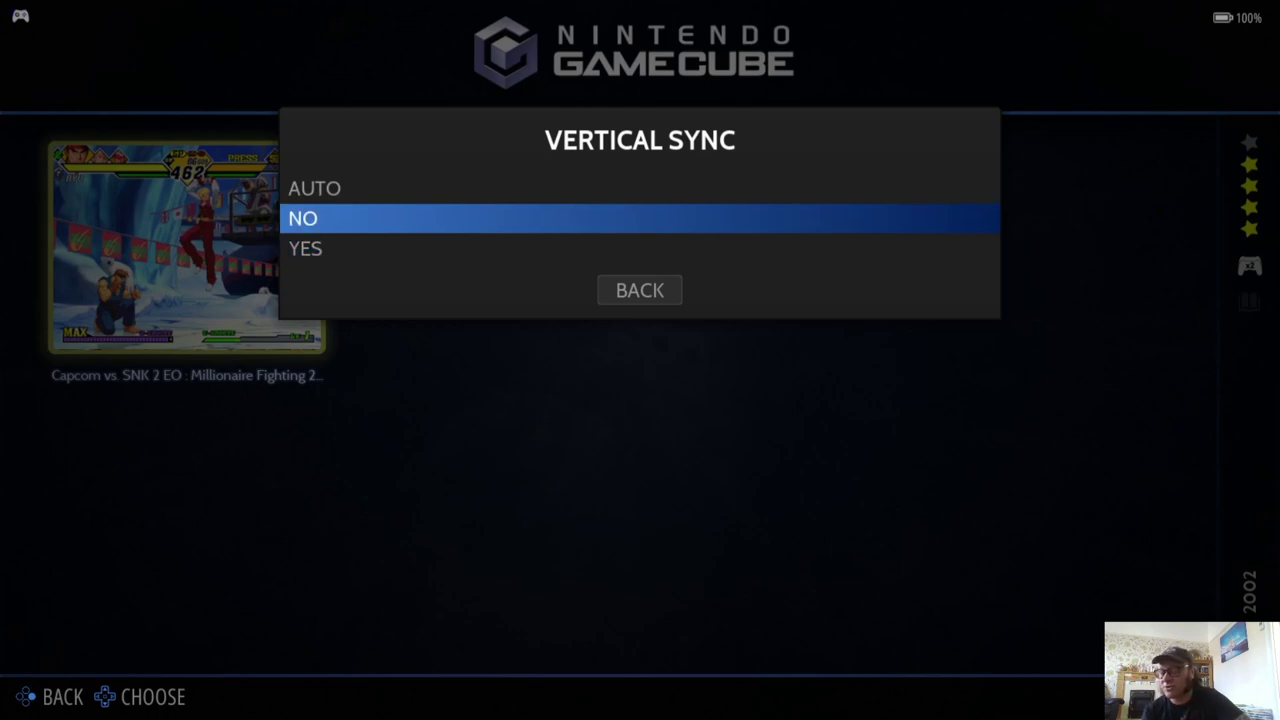
{"action": "key", "text": "Down"}
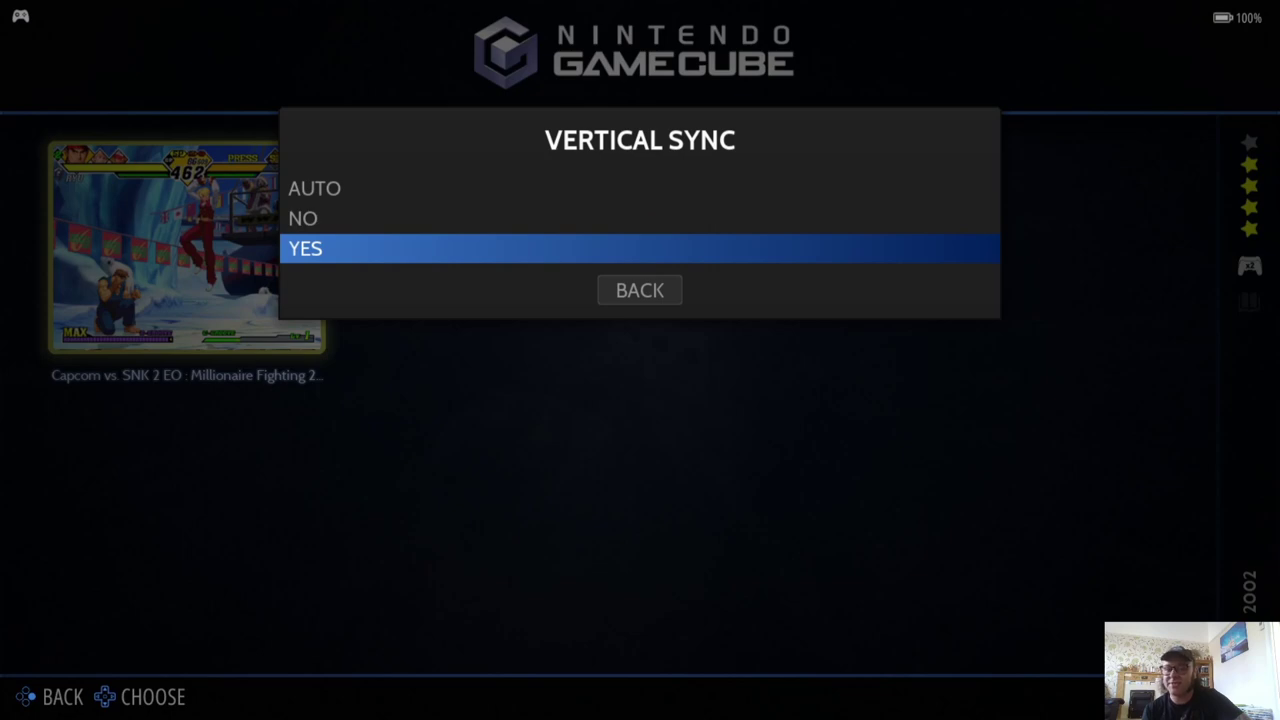
{"action": "key", "text": "Up"}
{"action": "key", "text": "Down"}
{"action": "key", "text": "Return"}
Look through the video mode and widescreen choices in the advanced video settings, leaving without selecting anything
{"action": "key", "text": "Down"}
{"action": "key", "text": "Down"}
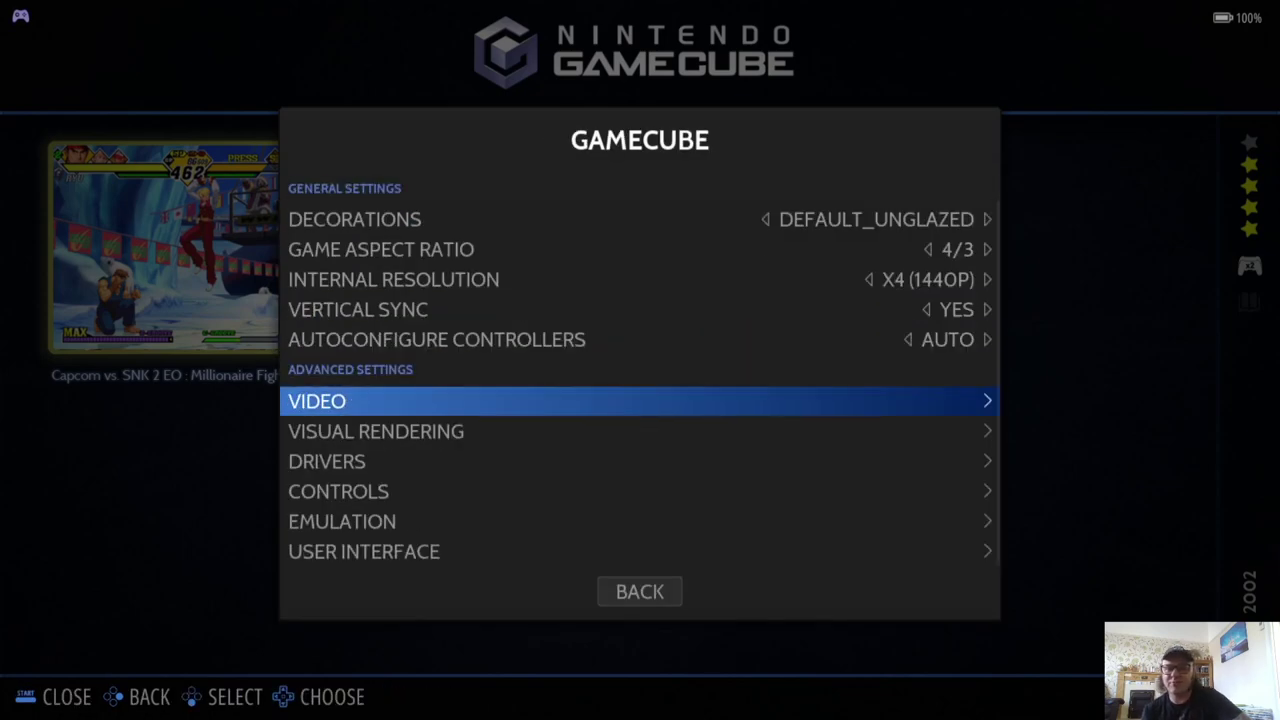
{"action": "key", "text": "Return"}
{"action": "key", "text": "Return"}
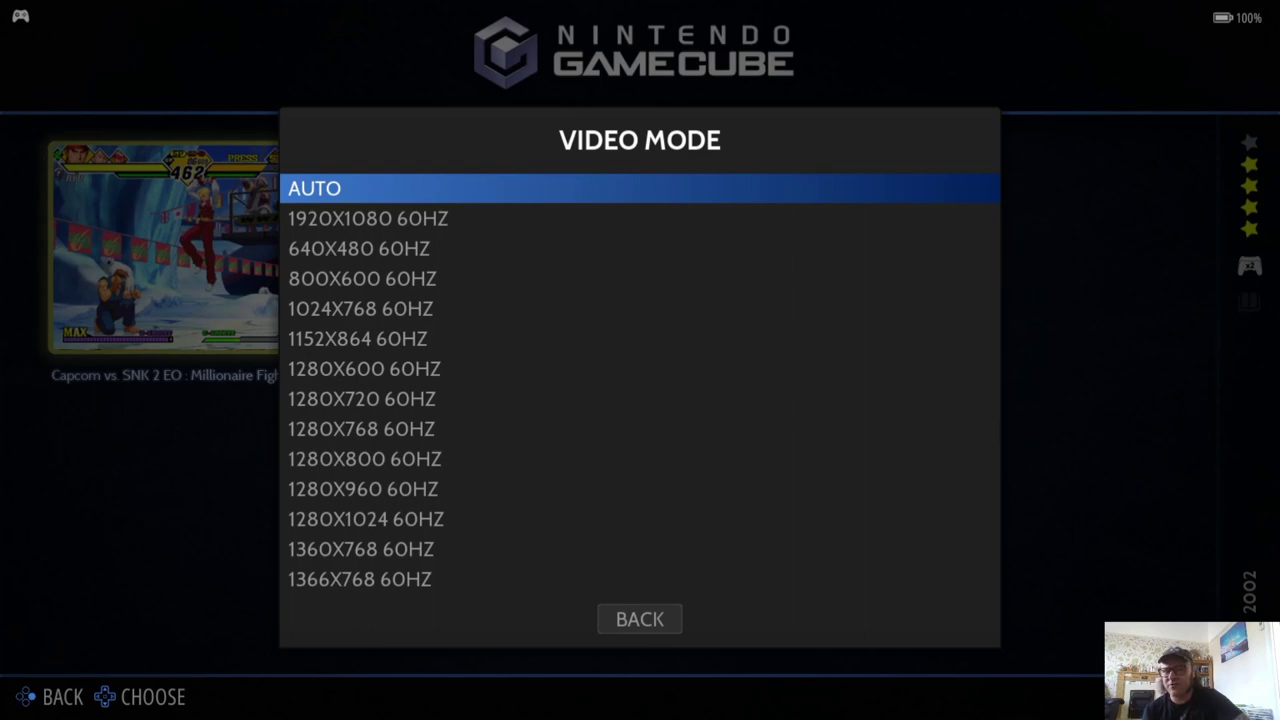
{"action": "key", "text": "Down"}
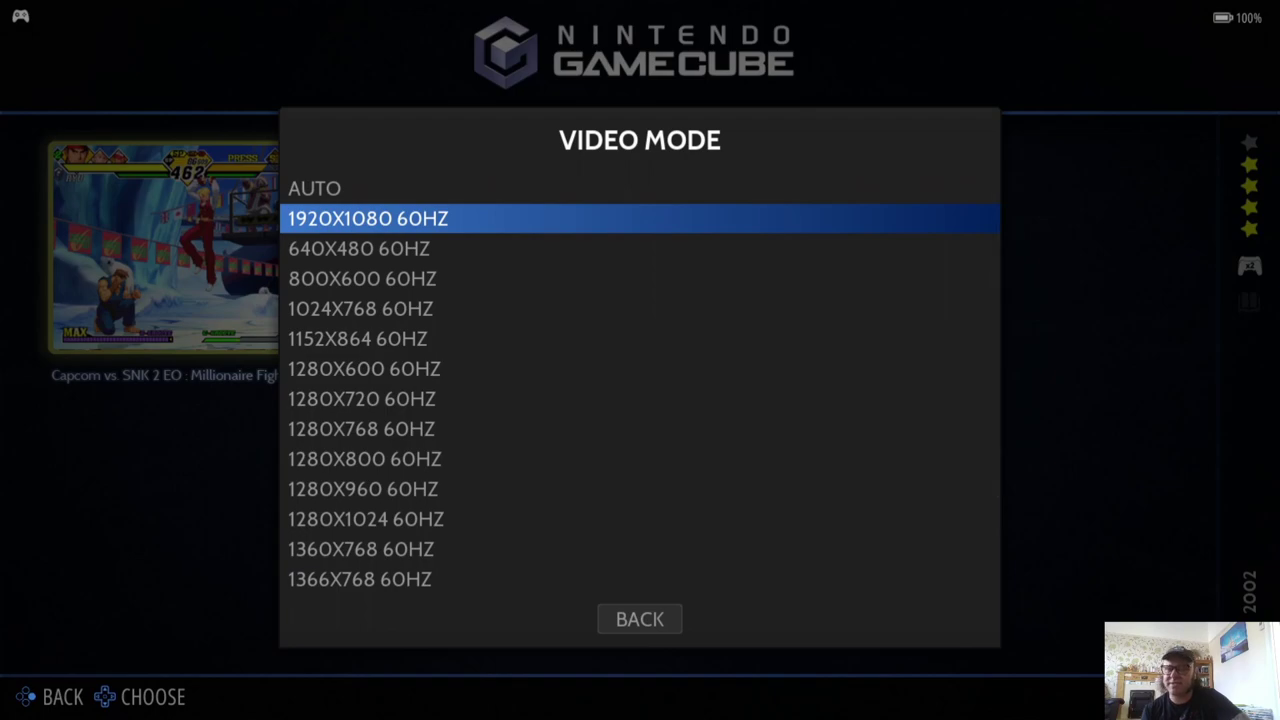
{"action": "key", "text": "Escape"}
{"action": "key", "text": "Down"}
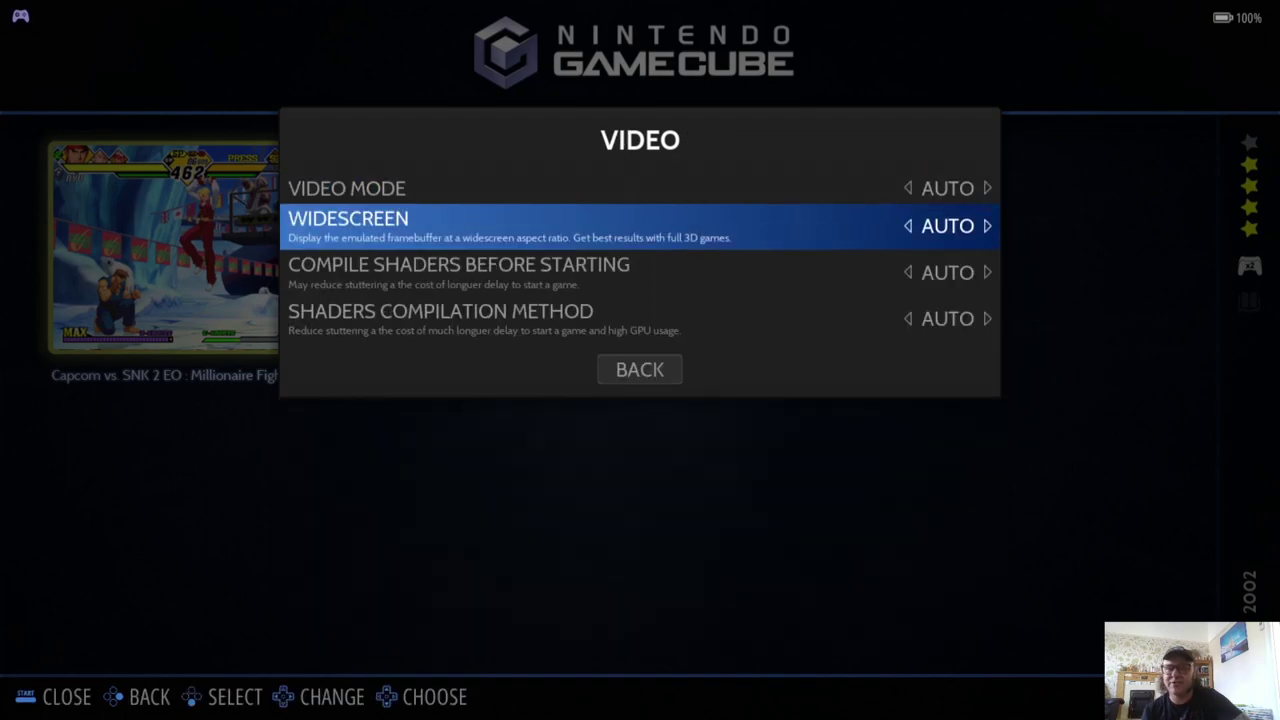
{"action": "key", "text": "Return"}
{"action": "key", "text": "Escape"}
{"action": "key", "text": "Escape"}
Review the anisotropic filtering levels in the GameCube visual rendering settings and select 2X
{"action": "key", "text": "Down"}
{"action": "key", "text": "Return"}
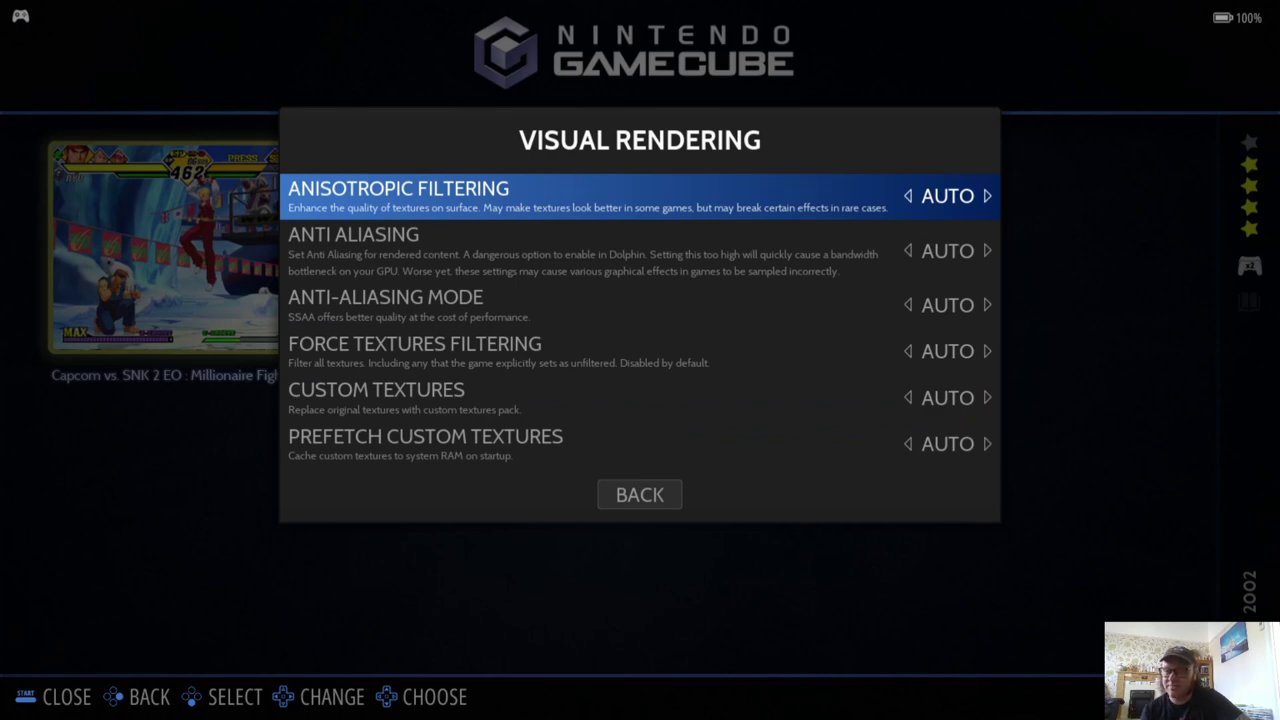
{"action": "key", "text": "Down"}
{"action": "key", "text": "Up"}
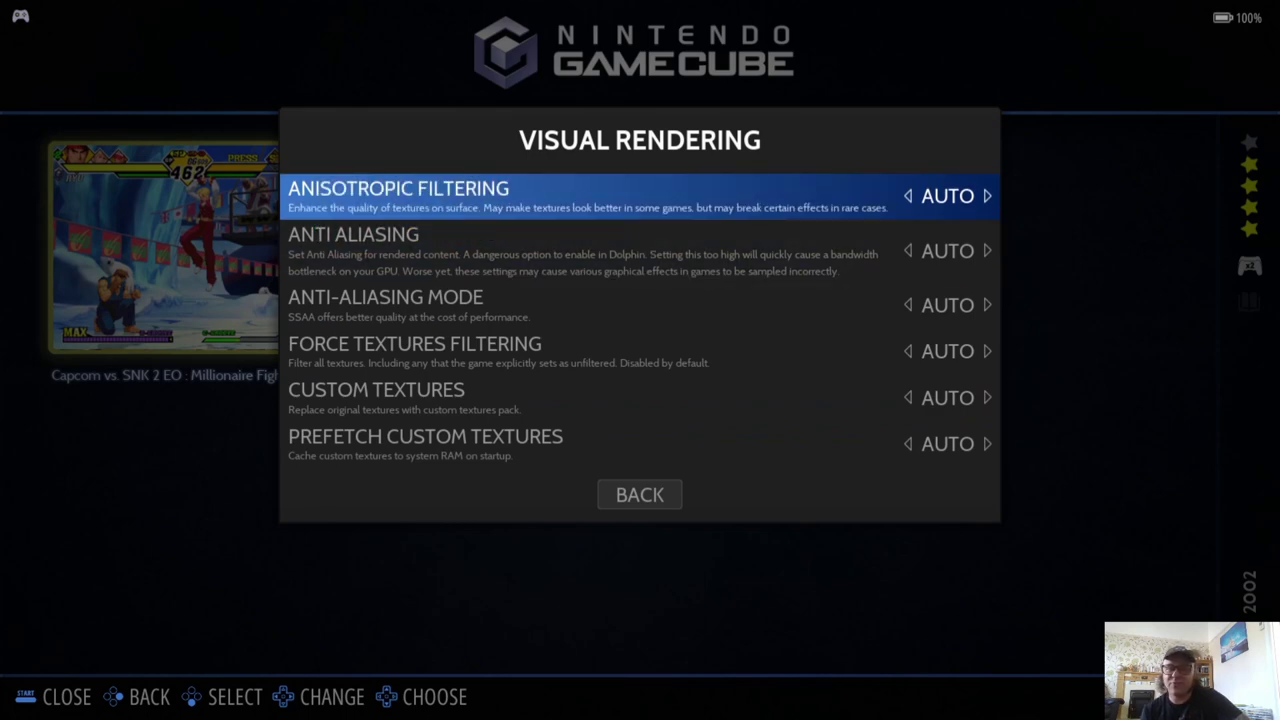
{"action": "key", "text": "Return"}
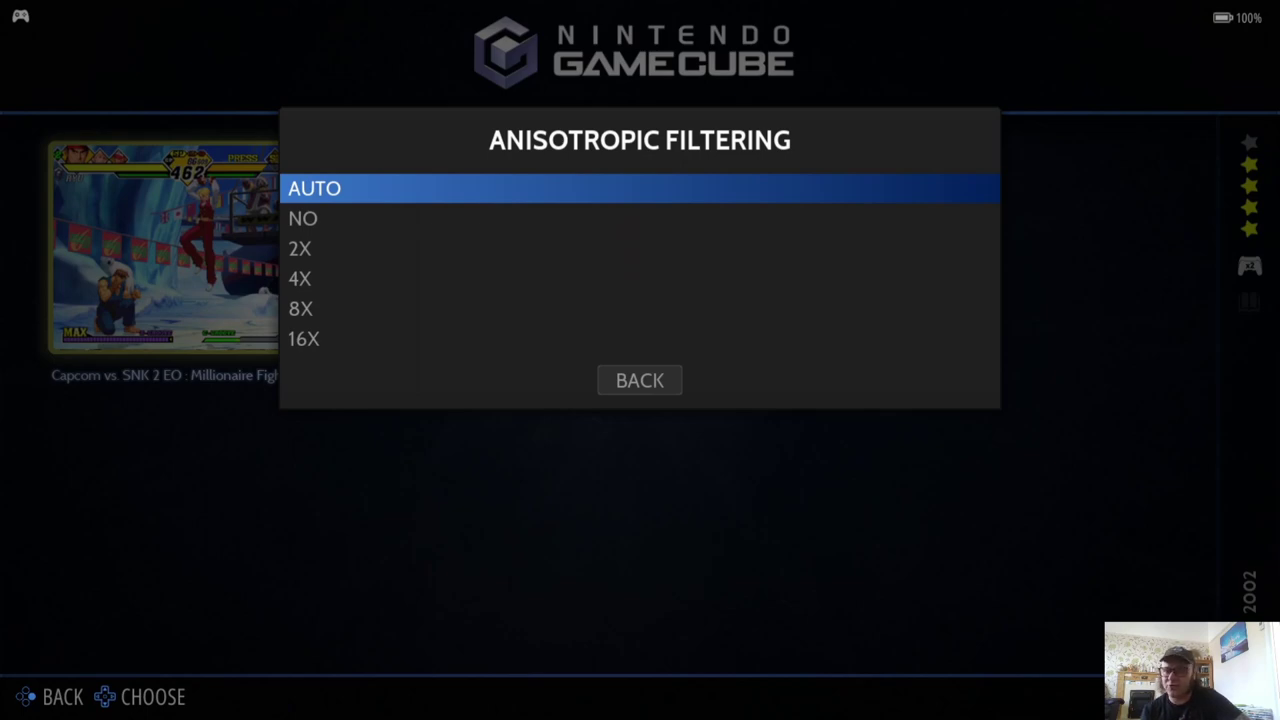
{"action": "key", "text": "Down"}
{"action": "key", "text": "Down"}
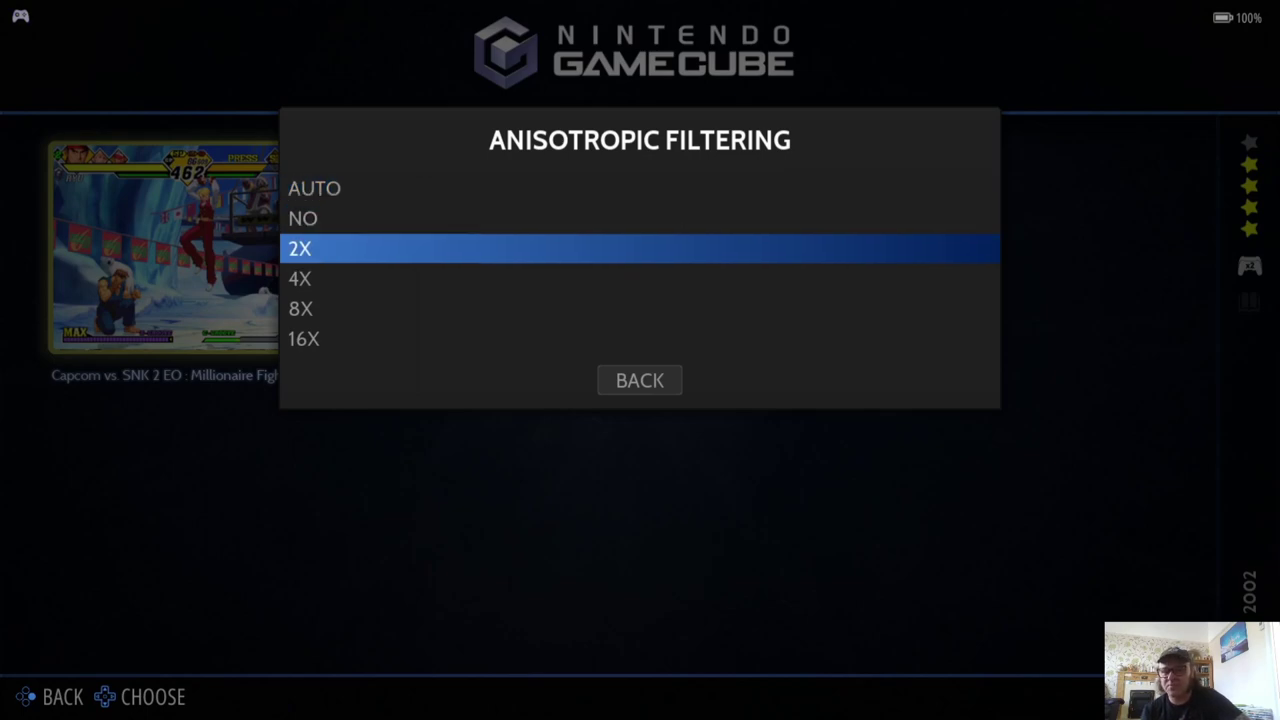
{"action": "key", "text": "Down"}
{"action": "key", "text": "Down"}
{"action": "key", "text": "Down"}
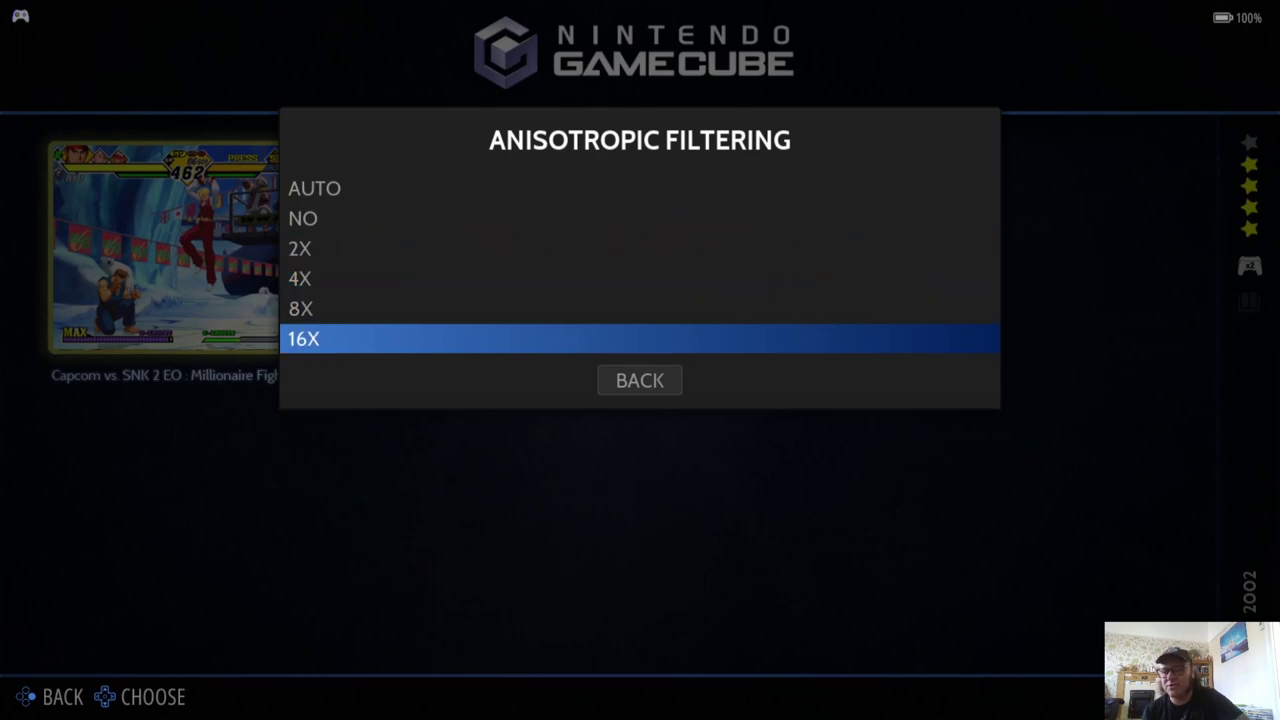
{"action": "key", "text": "Up"}
{"action": "key", "text": "Up"}
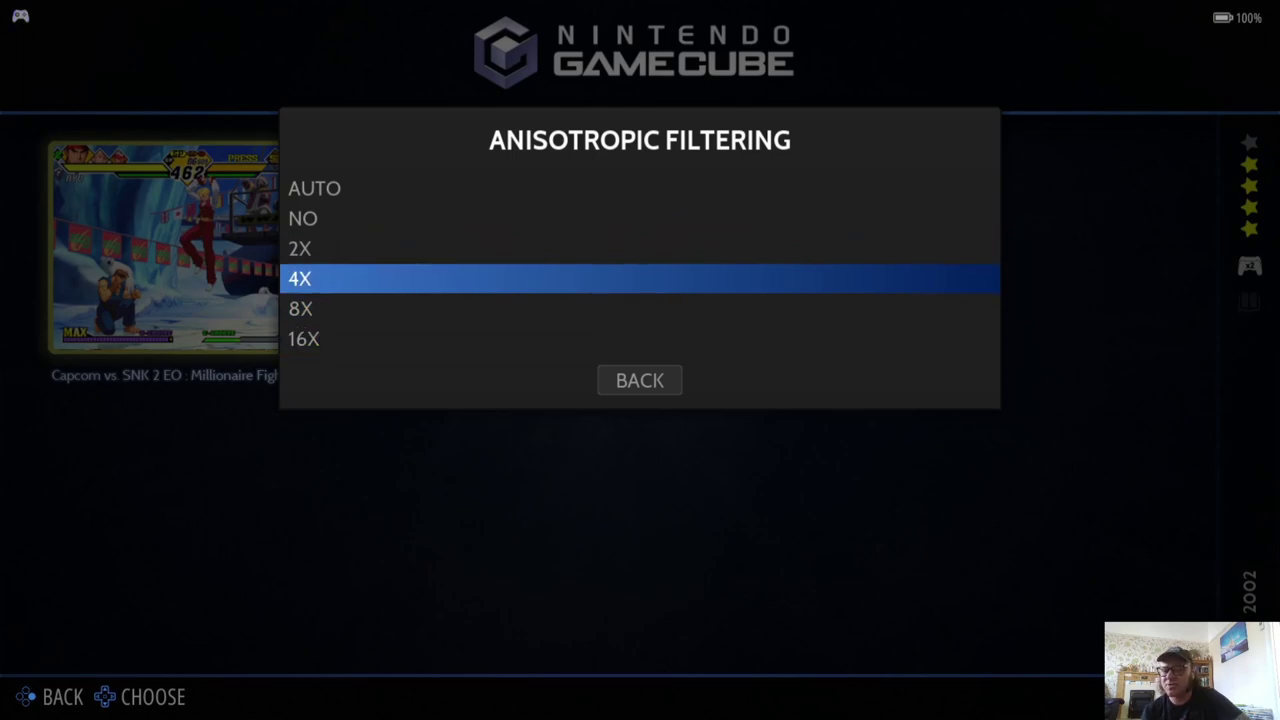
{"action": "key", "text": "Down"}
{"action": "key", "text": "Up"}
{"action": "key", "text": "Up"}
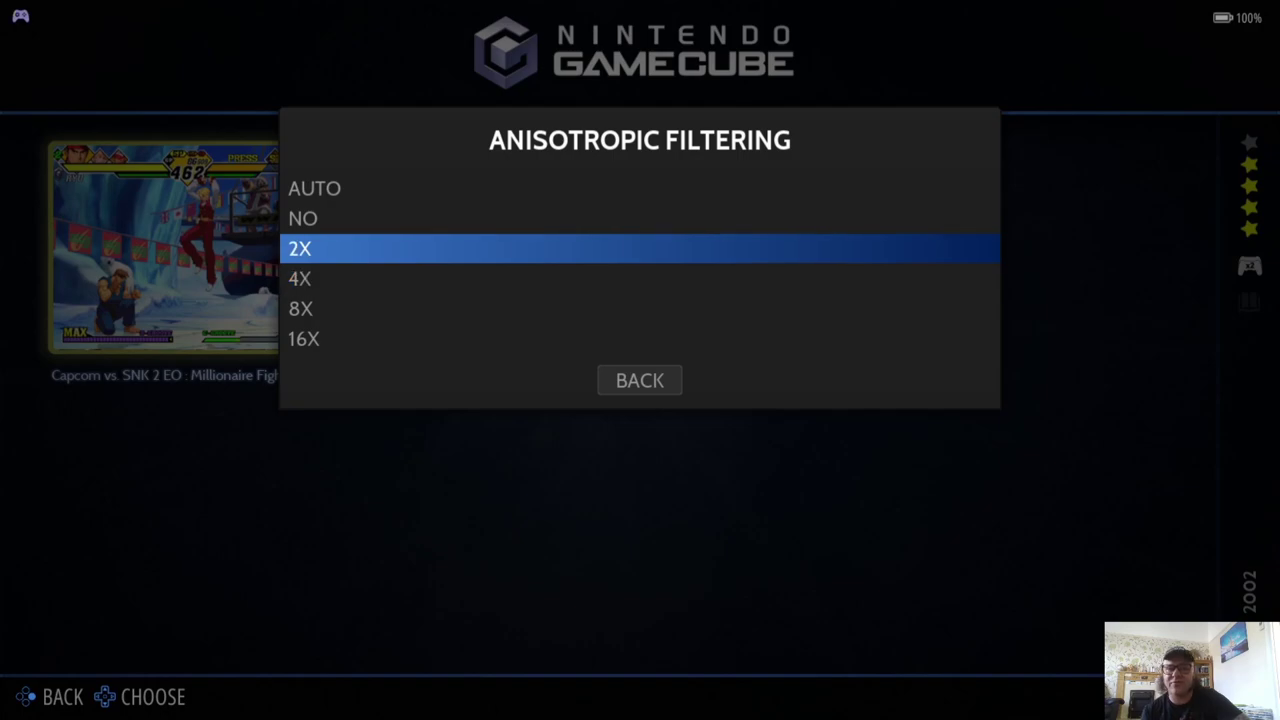
{"action": "key", "text": "Return"}
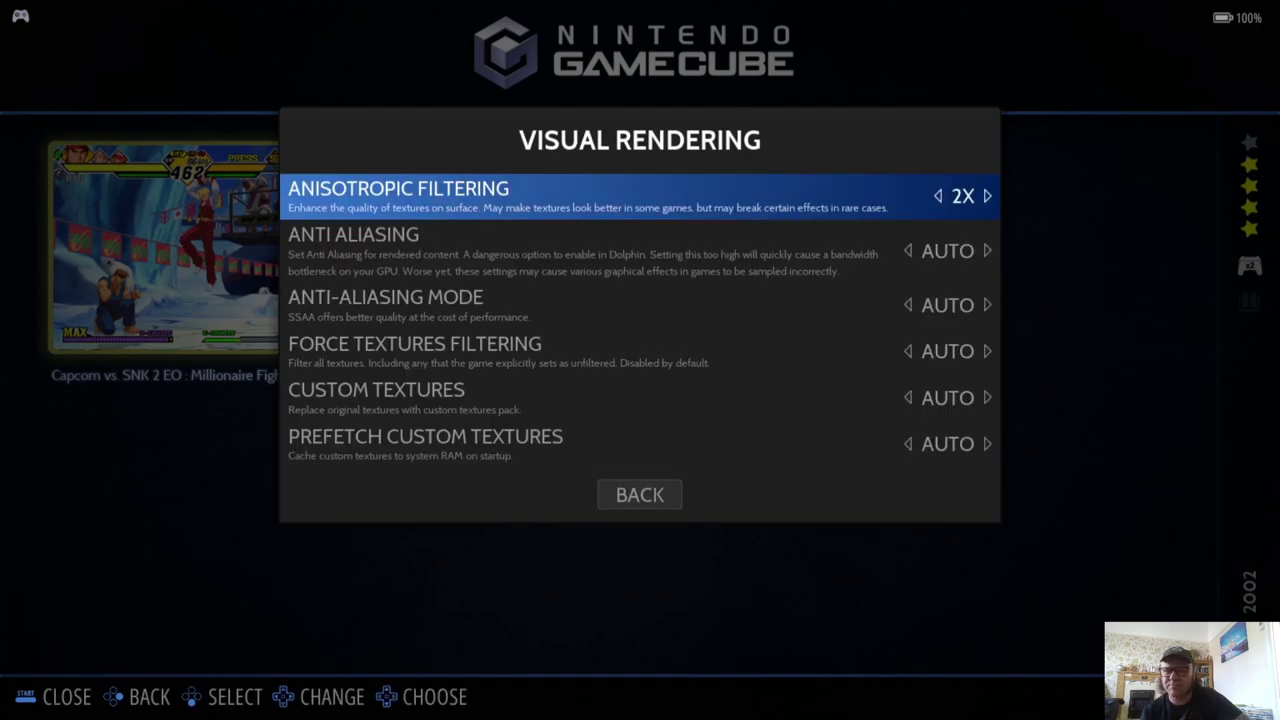
Review the GameCube anti aliasing levels and set anti aliasing to 2X
{"action": "key", "text": "Down"}
{"action": "key", "text": "Return"}
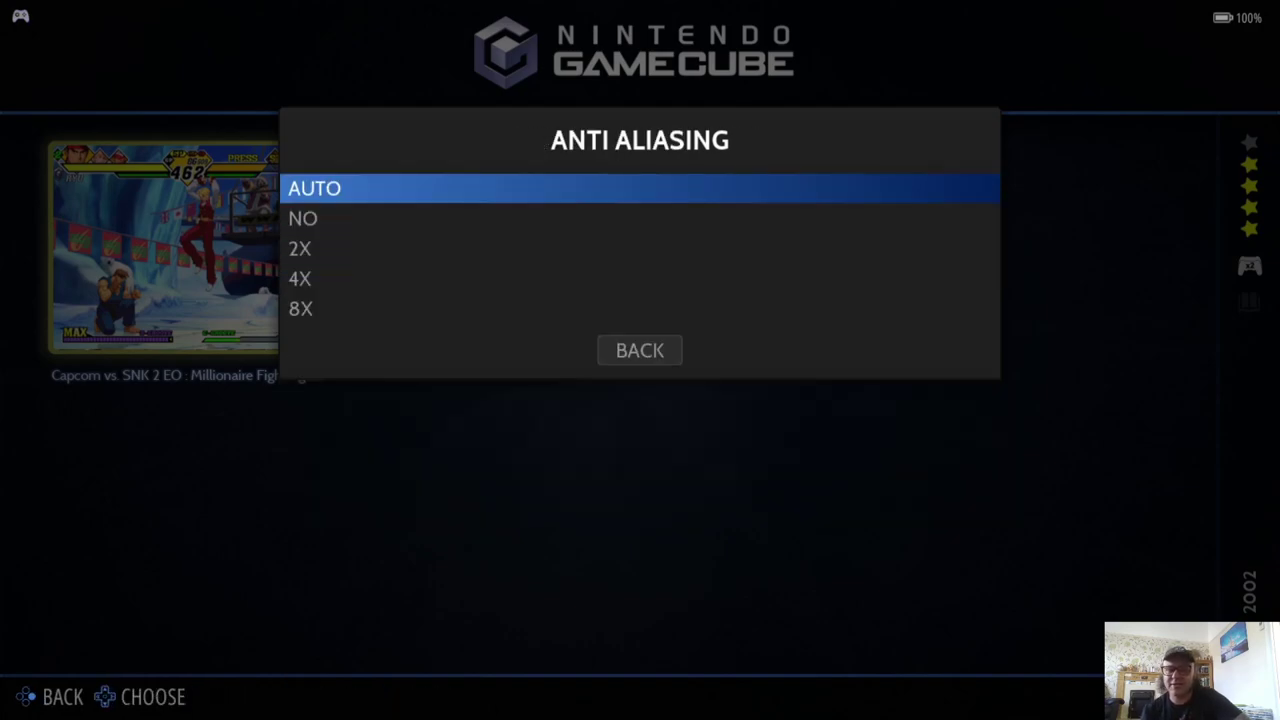
{"action": "key", "text": "Down"}
{"action": "key", "text": "Down"}
{"action": "key", "text": "Down"}
{"action": "key", "text": "Down"}
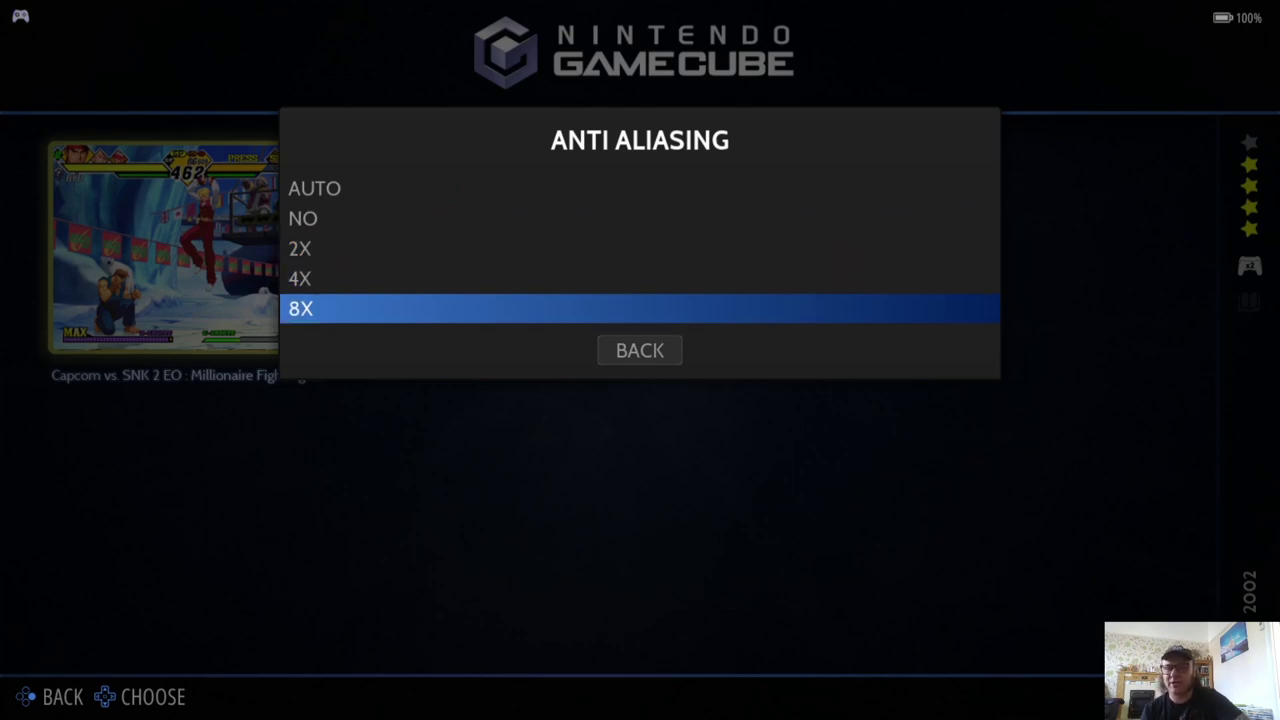
{"action": "key", "text": "Up"}
{"action": "key", "text": "Up"}
{"action": "key", "text": "Up"}
{"action": "key", "text": "Up"}
{"action": "key", "text": "Return"}
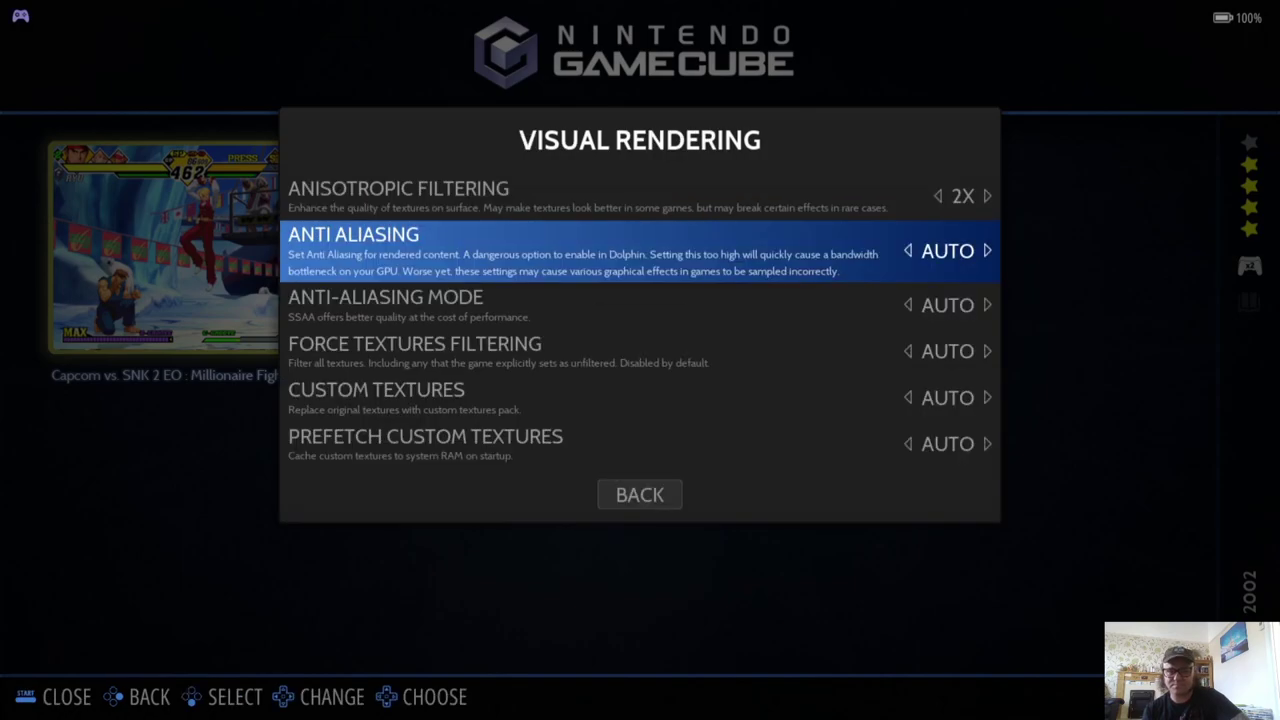
{"action": "key", "text": "Return"}
{"action": "key", "text": "Down"}
{"action": "key", "text": "Down"}
{"action": "key", "text": "Return"}
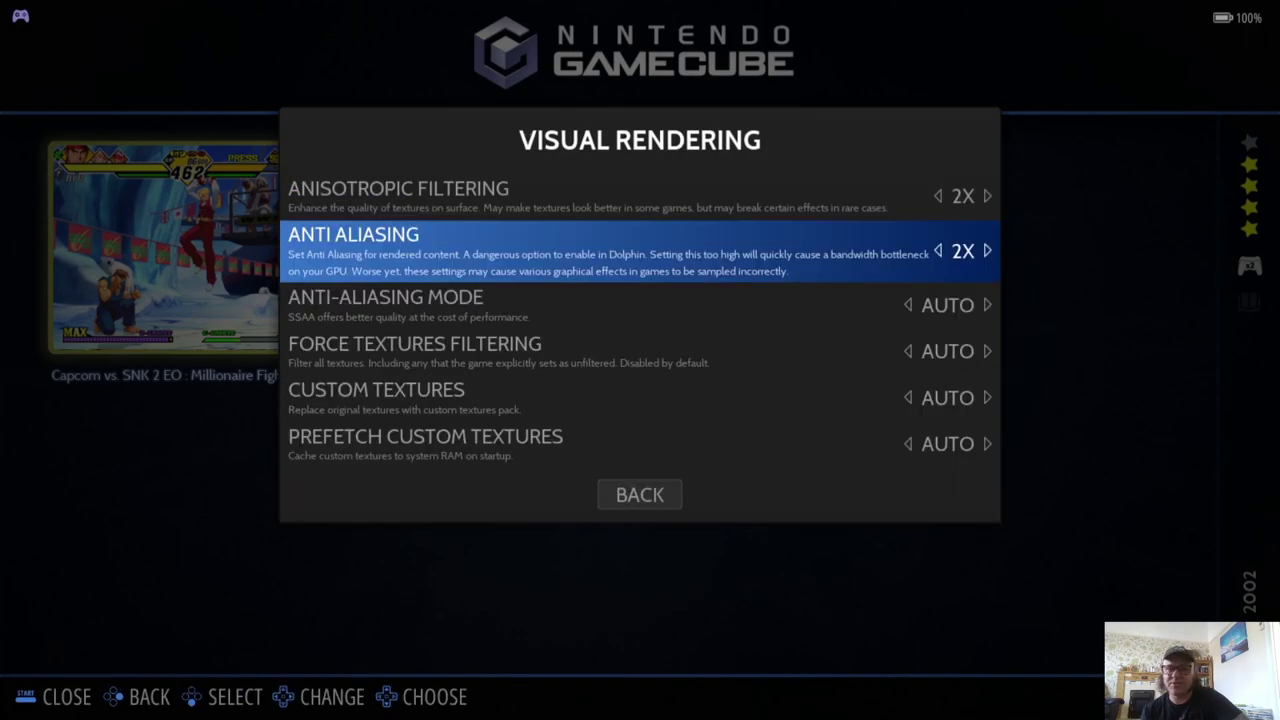
Compare the anti-aliasing mode choices for GameCube and set the mode to MSAA
{"action": "key", "text": "Down"}
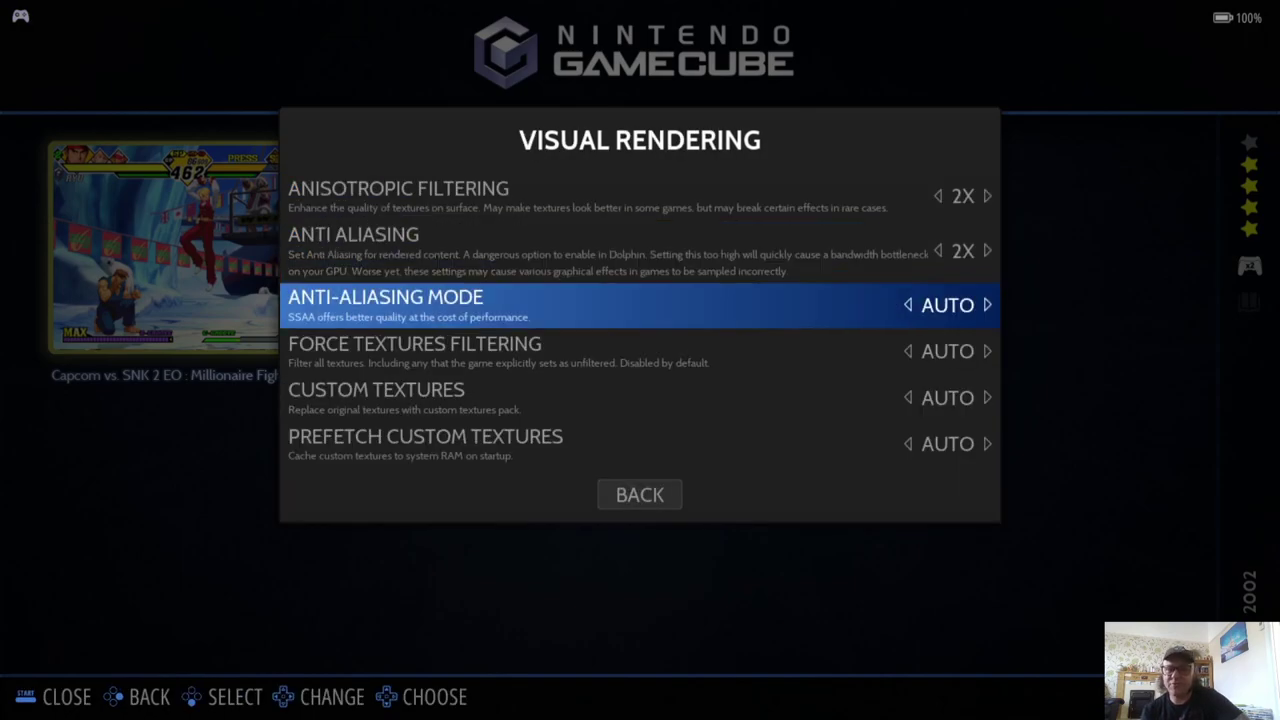
{"action": "key", "text": "Return"}
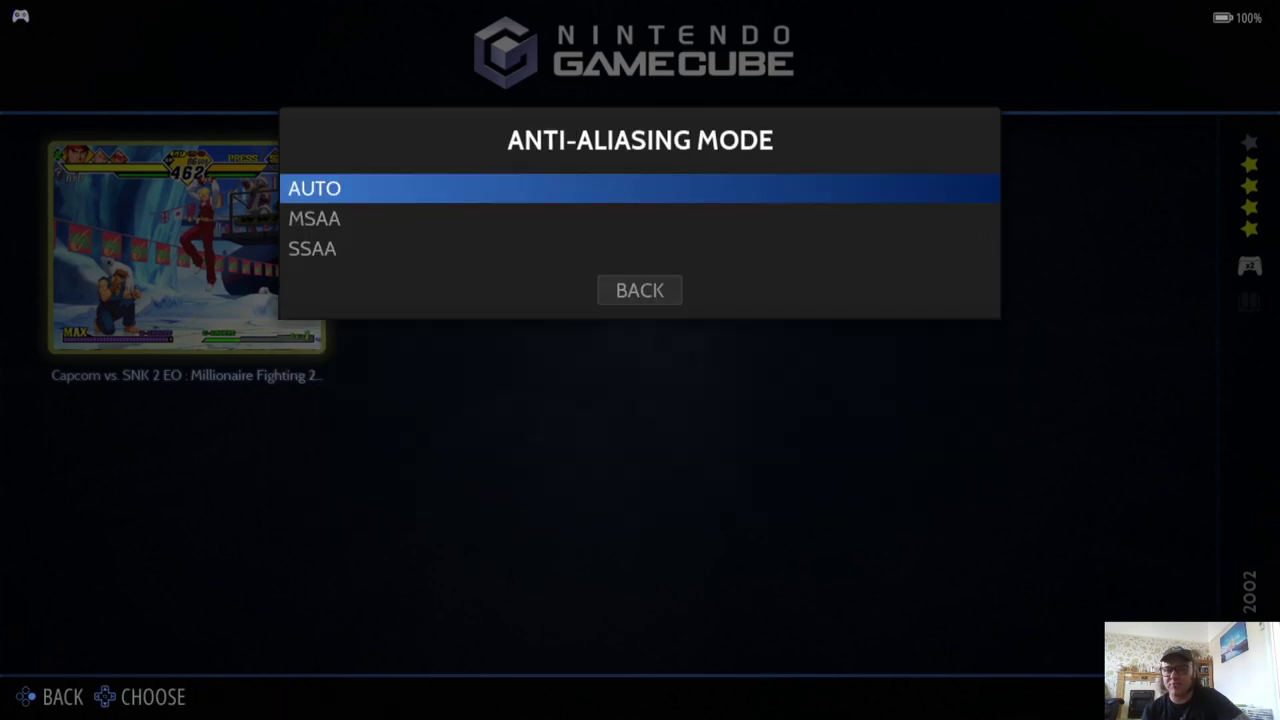
{"action": "key", "text": "Down"}
{"action": "key", "text": "Down"}
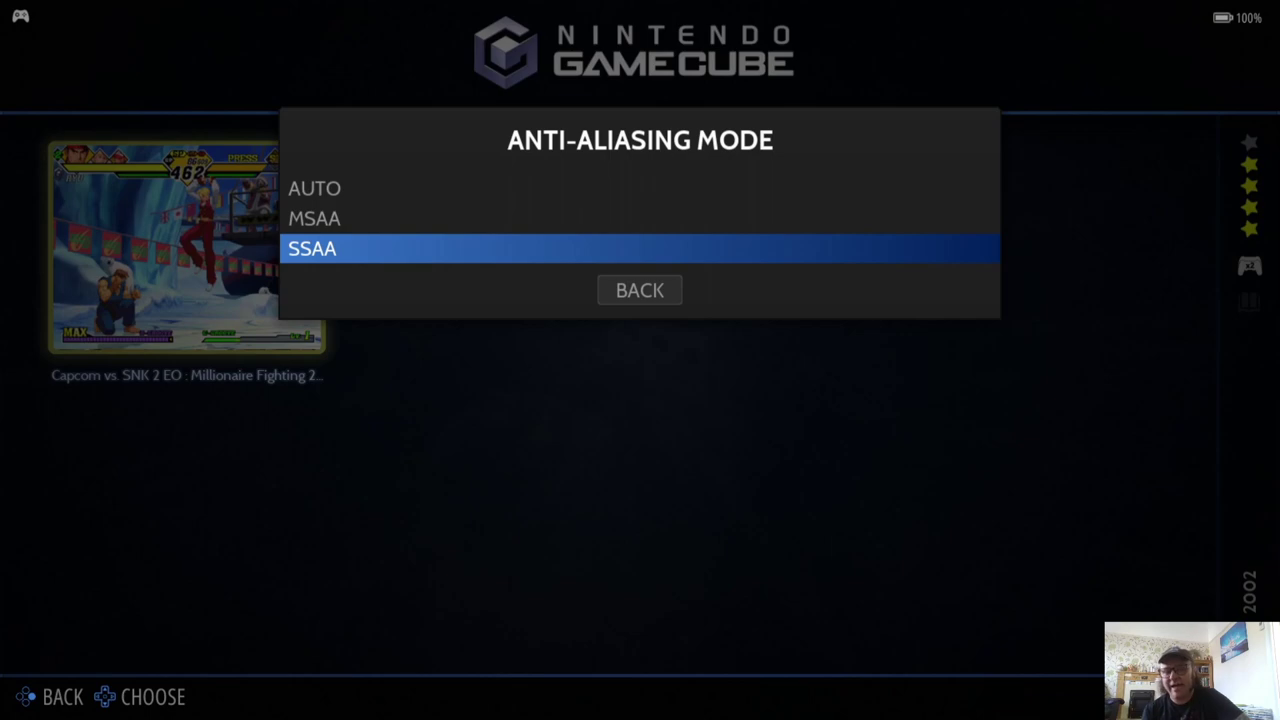
{"action": "key", "text": "Up"}
{"action": "key", "text": "Up"}
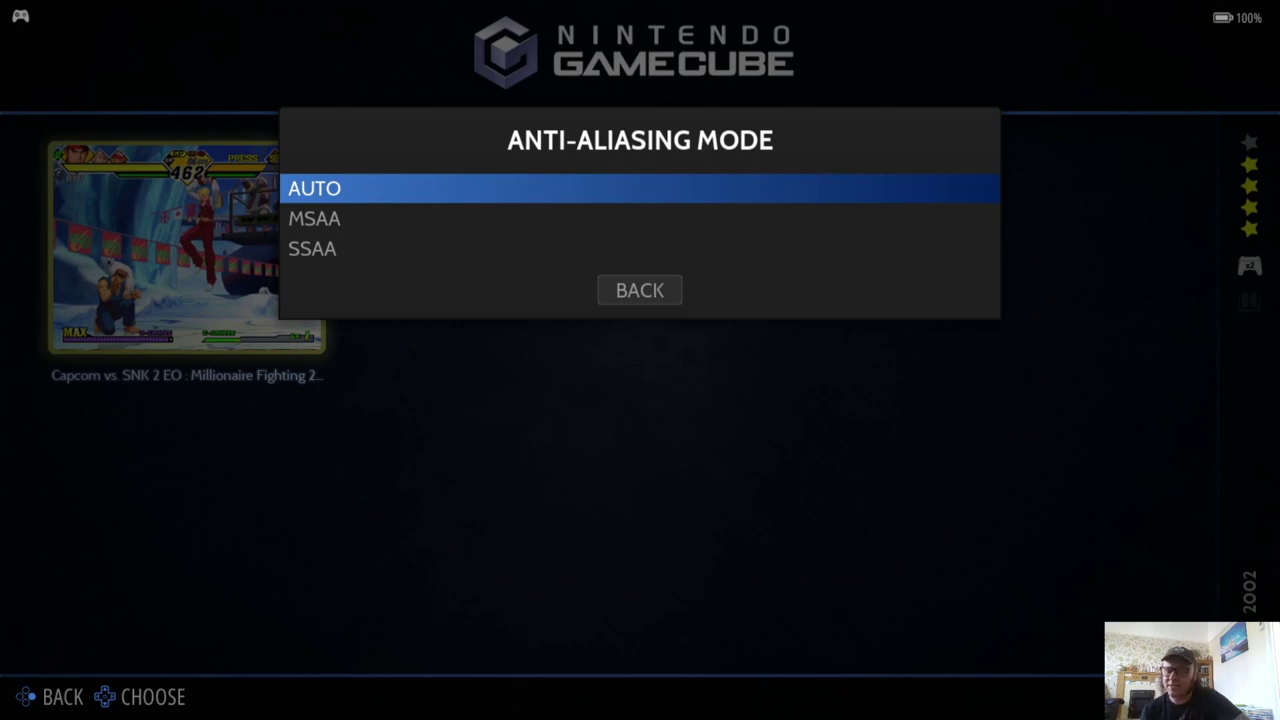
{"action": "key", "text": "Down"}
{"action": "key", "text": "Down"}
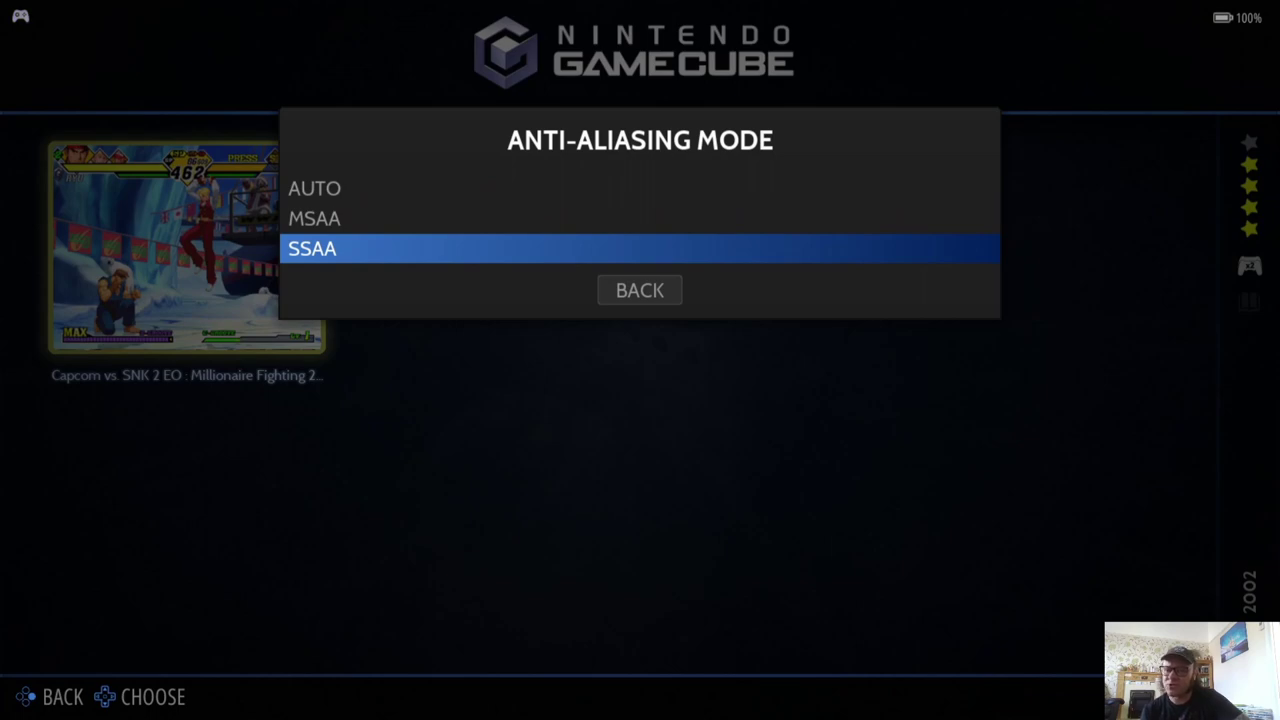
{"action": "key", "text": "Up"}
{"action": "key", "text": "Return"}
Look at the custom textures choices, keep AUTO, and leave the visual rendering settings
{"action": "key", "text": "Down"}
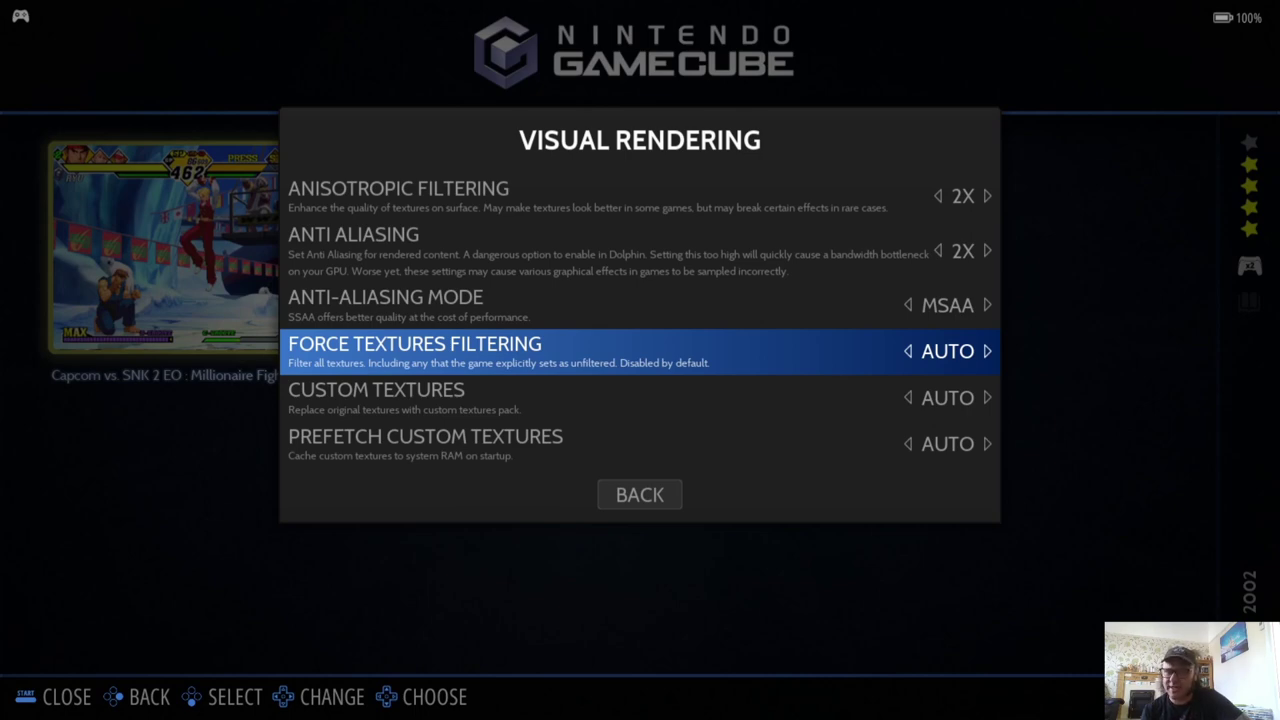
{"action": "key", "text": "Down"}
{"action": "key", "text": "Return"}
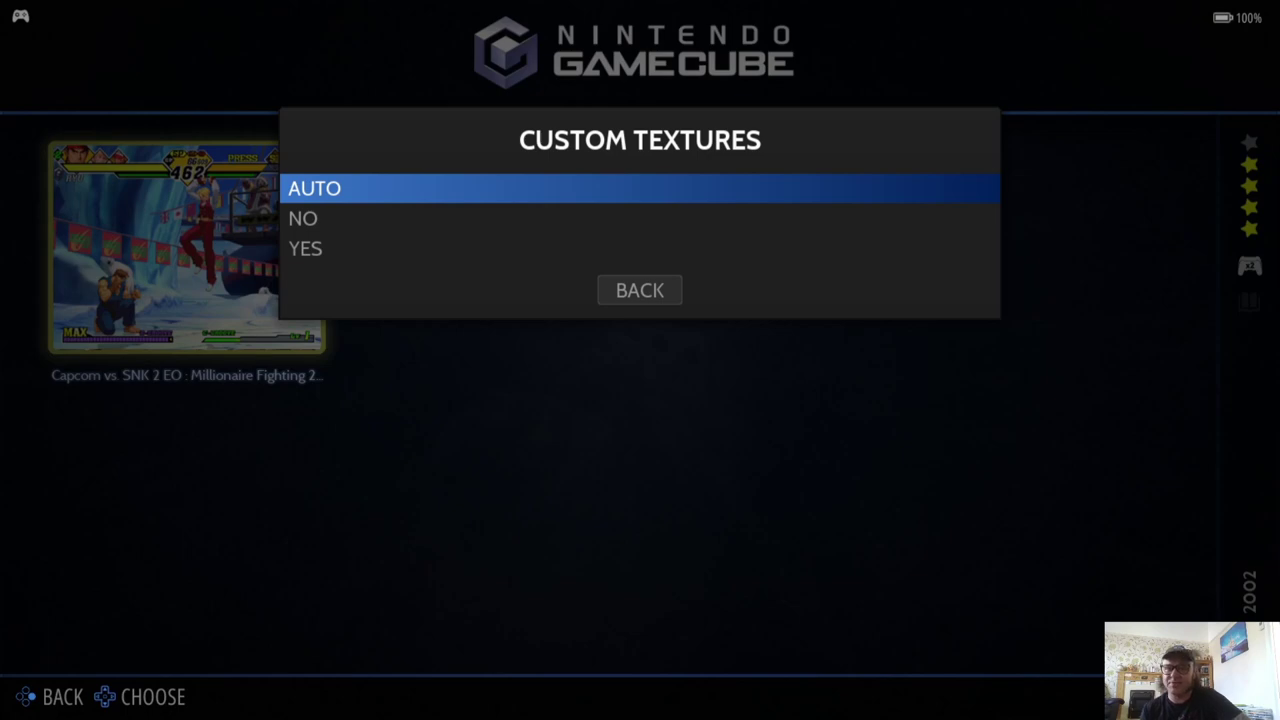
{"action": "key", "text": "Return"}
{"action": "key", "text": "Escape"}
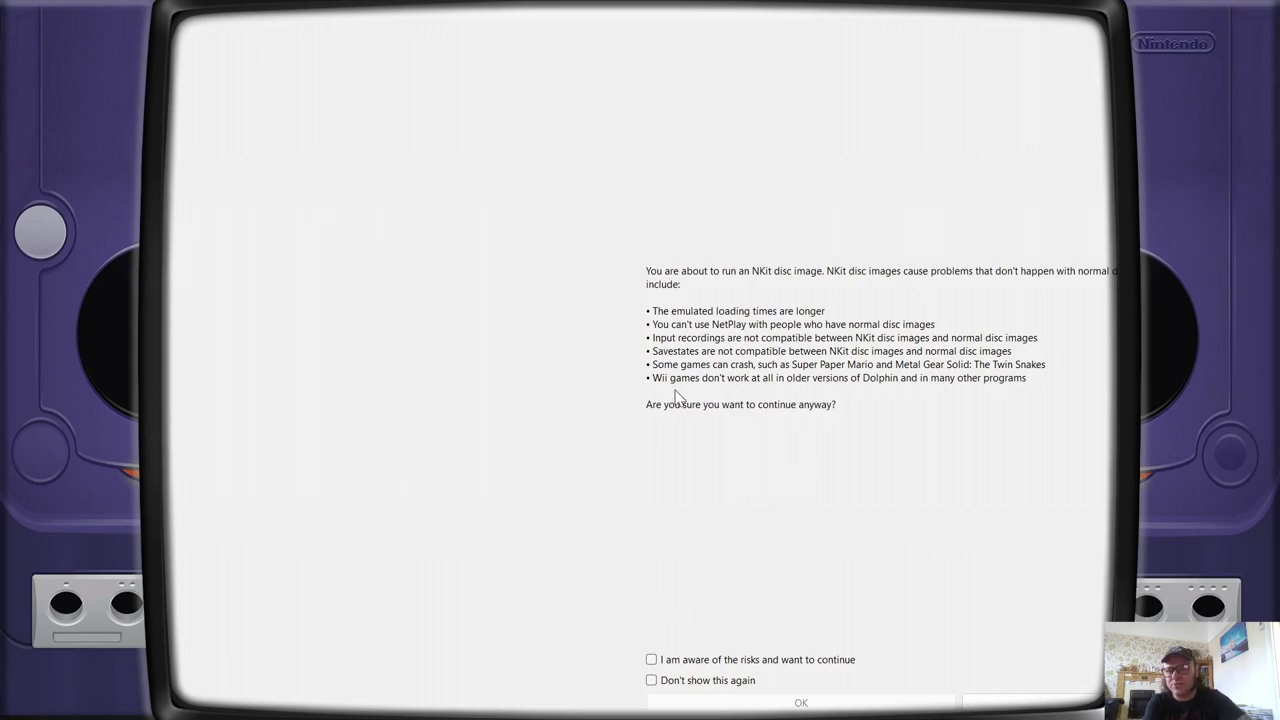
Accept the risks of running the NKit disc image and stop the warning from being shown again
{"action": "left_click", "coordinate": [651, 659]}
{"action": "left_click", "coordinate": [651, 680]}
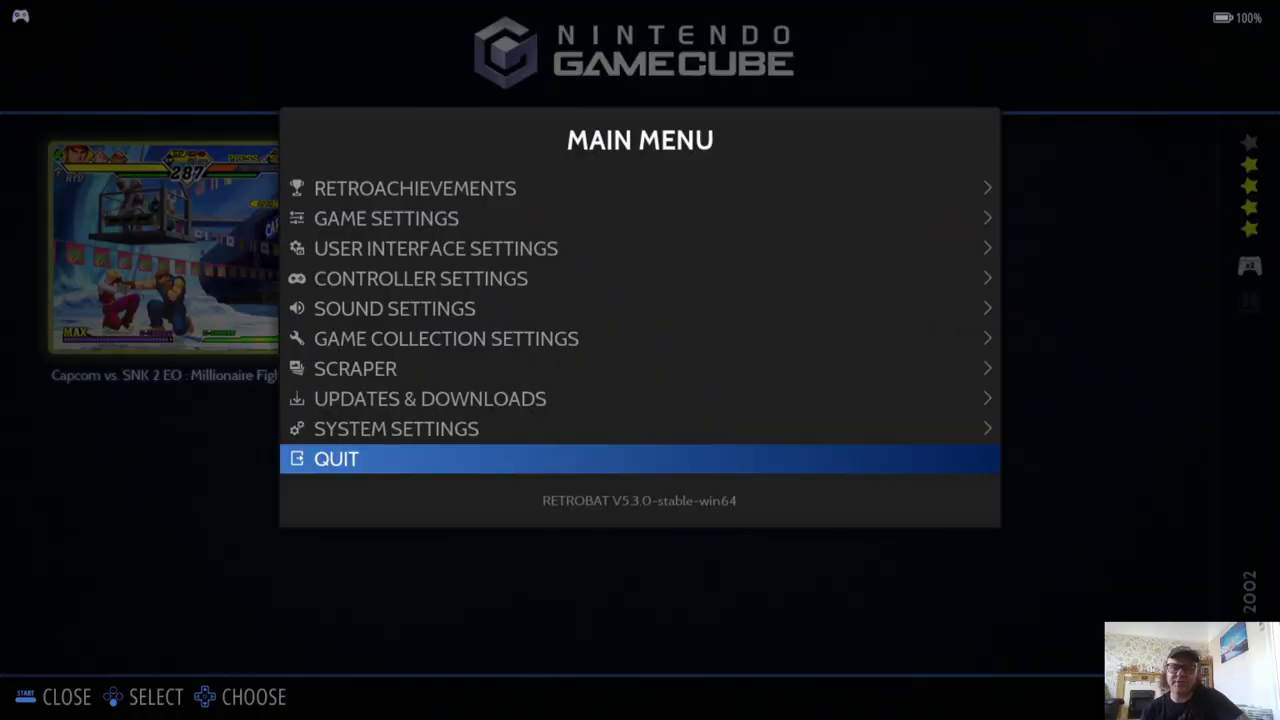
Quit RetroBat and open the dolphin-emu folder inside the emulators folder of its install location
{"action": "key", "text": "Return"}
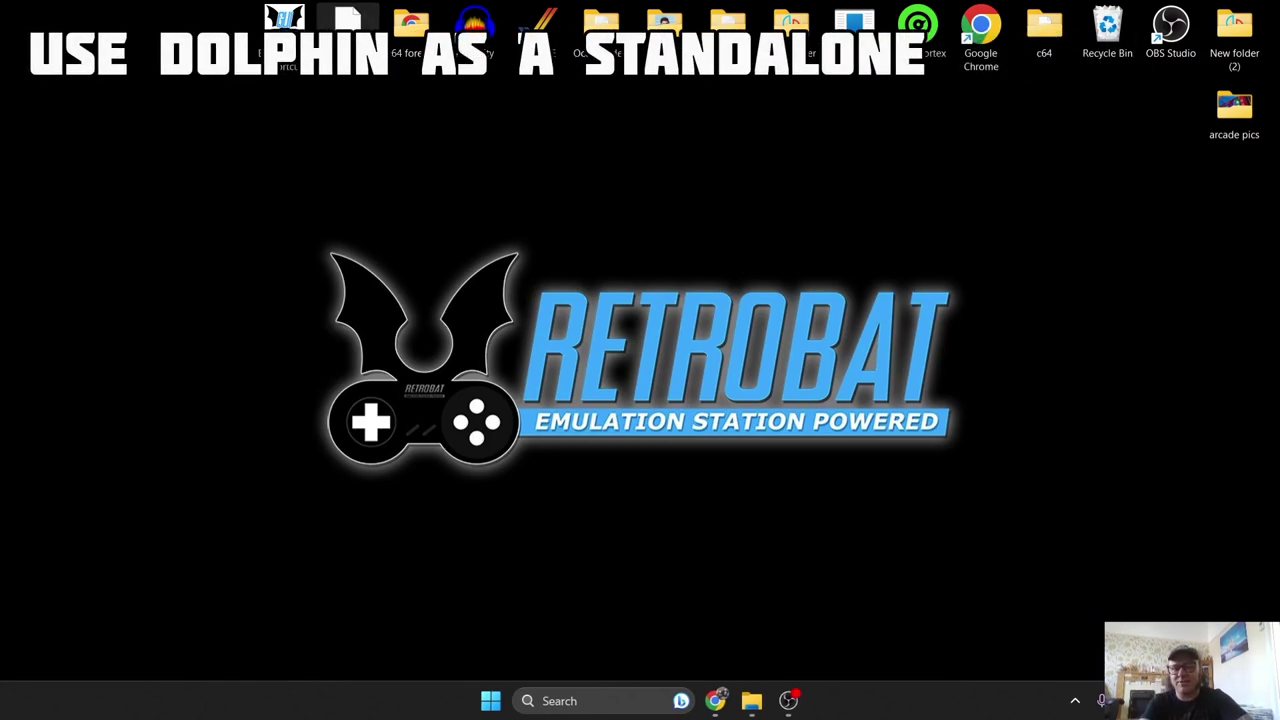
{"action": "right_click", "coordinate": [350, 35]}
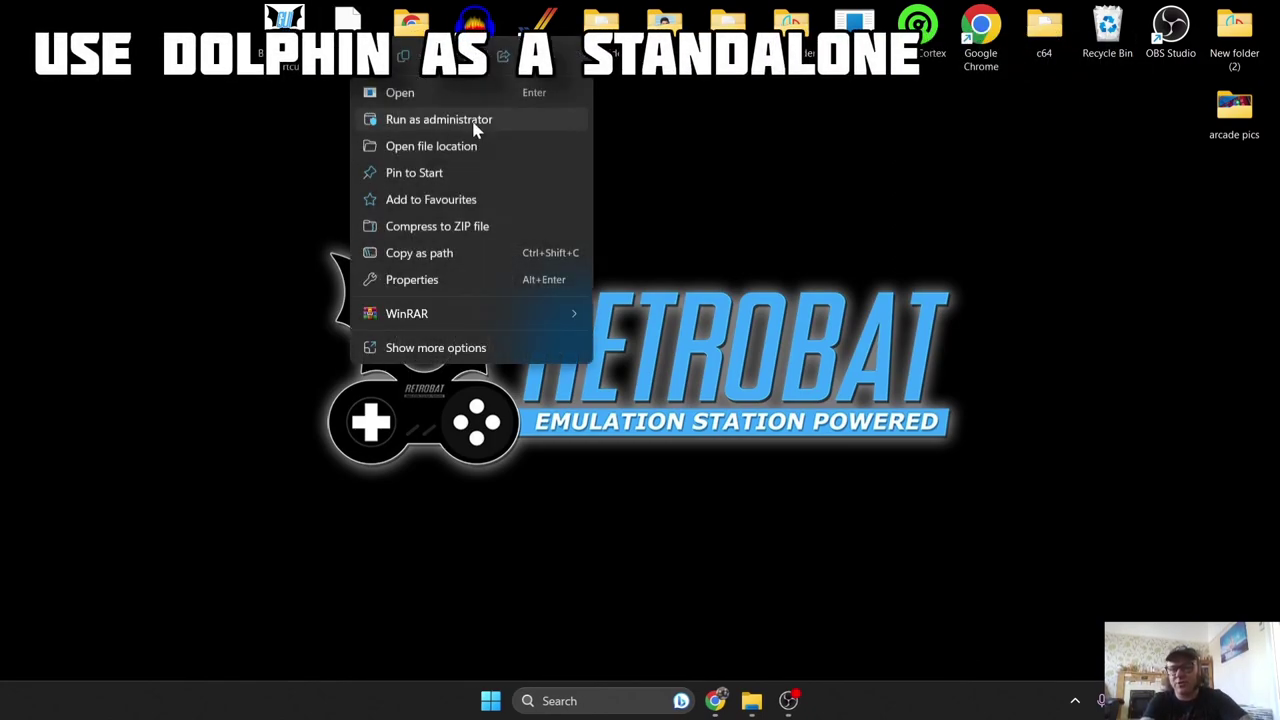
{"action": "left_click", "coordinate": [476, 146]}
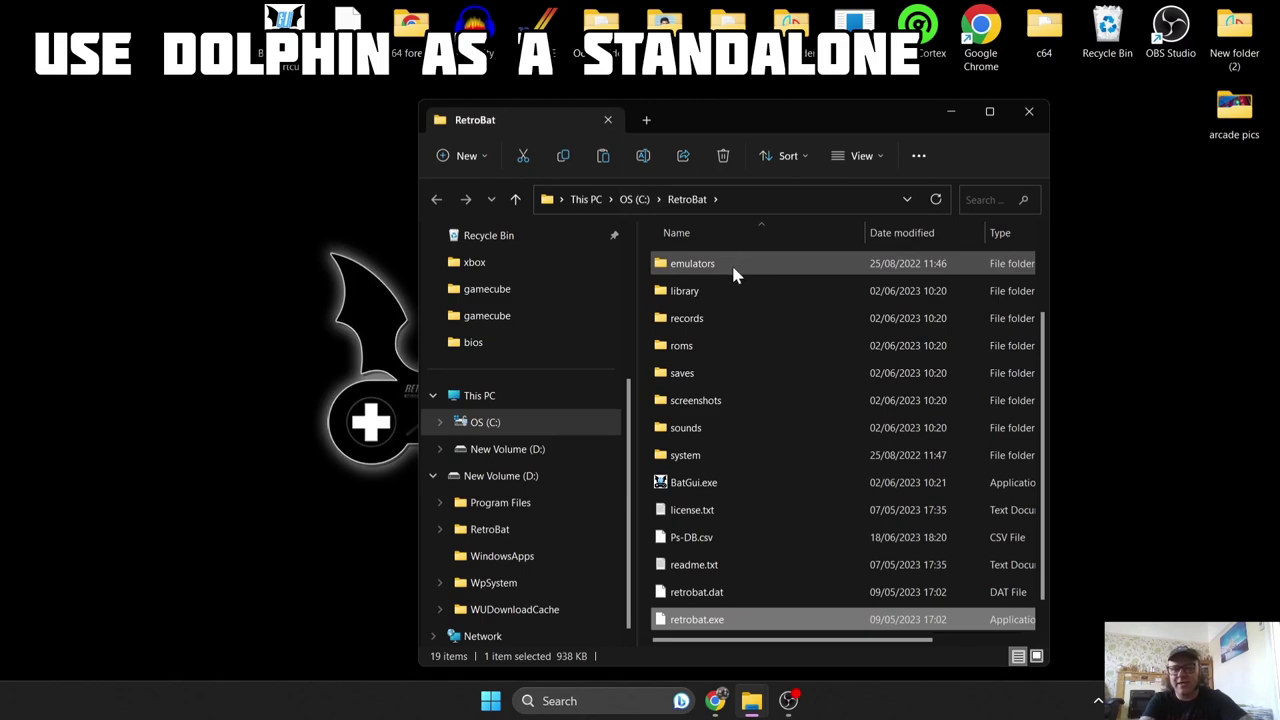
{"action": "double_click", "coordinate": [735, 263]}
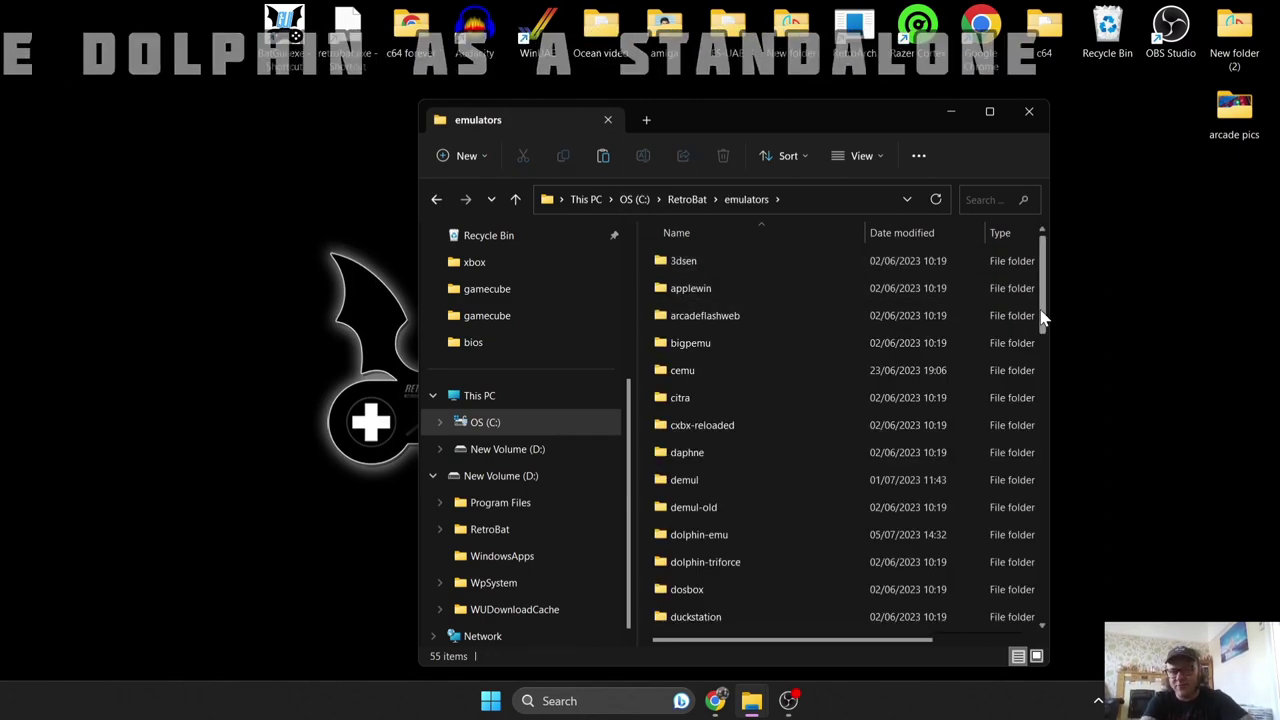
{"action": "left_click_drag", "start_coordinate": [1043, 314], "coordinate": [1040, 337]}
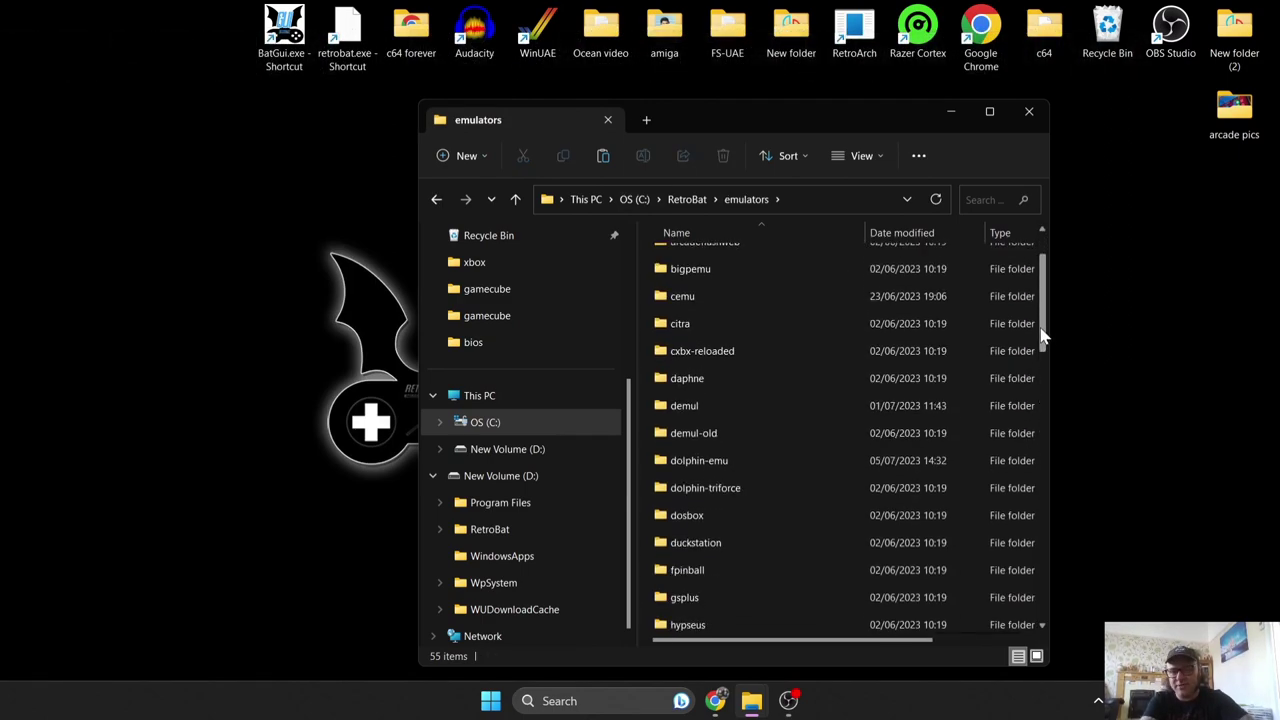
{"action": "double_click", "coordinate": [745, 462]}
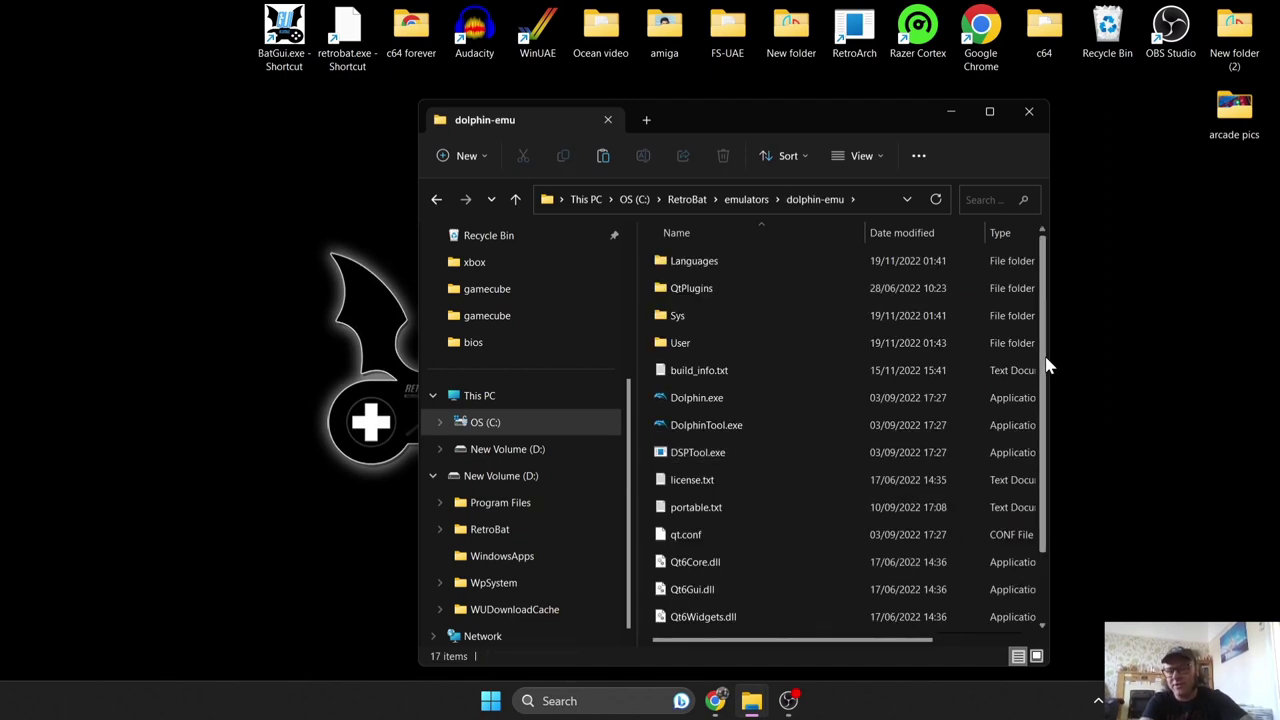
Launch Dolphin.exe as a standalone emulator from the dolphin-emu folder and maximize its window
{"action": "mouse_move", "coordinate": [1043, 363]}
{"action": "left_mouse_down"}
{"action": "mouse_move", "coordinate": [1052, 451]}
{"action": "mouse_move", "coordinate": [1043, 346]}
{"action": "left_mouse_up"}
{"action": "double_click", "coordinate": [727, 404]}
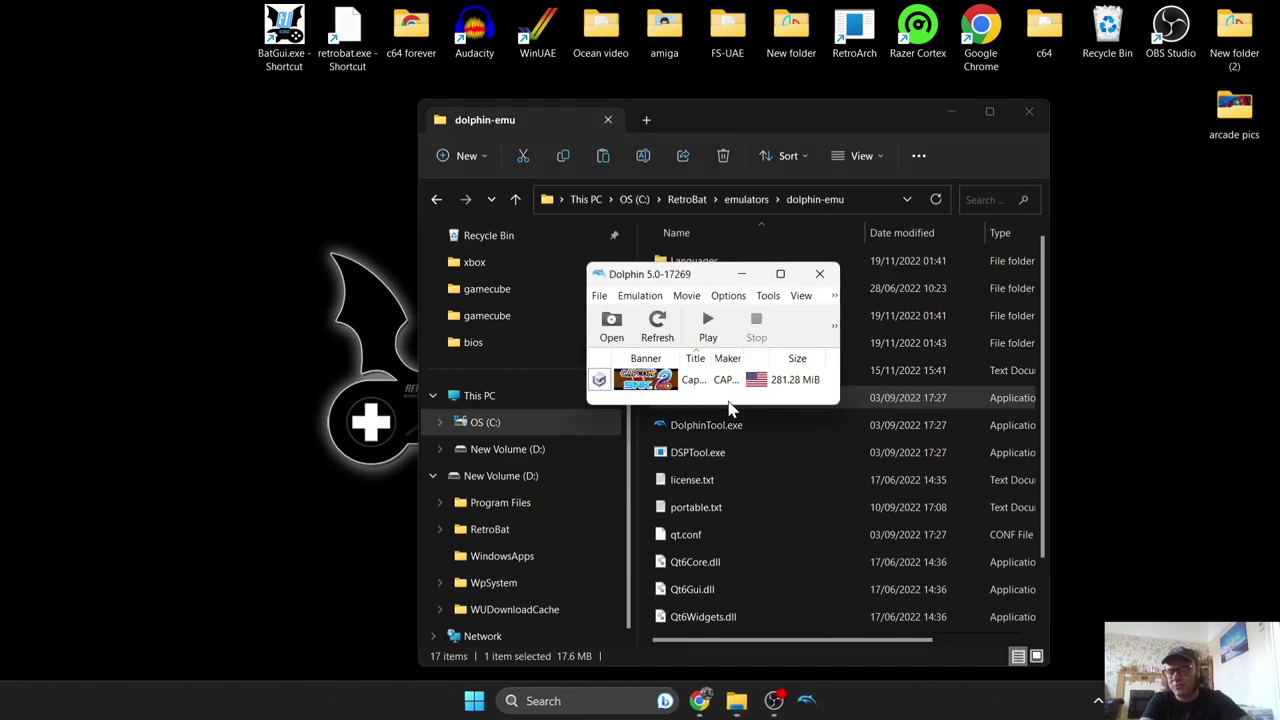
{"action": "left_click", "coordinate": [780, 274]}
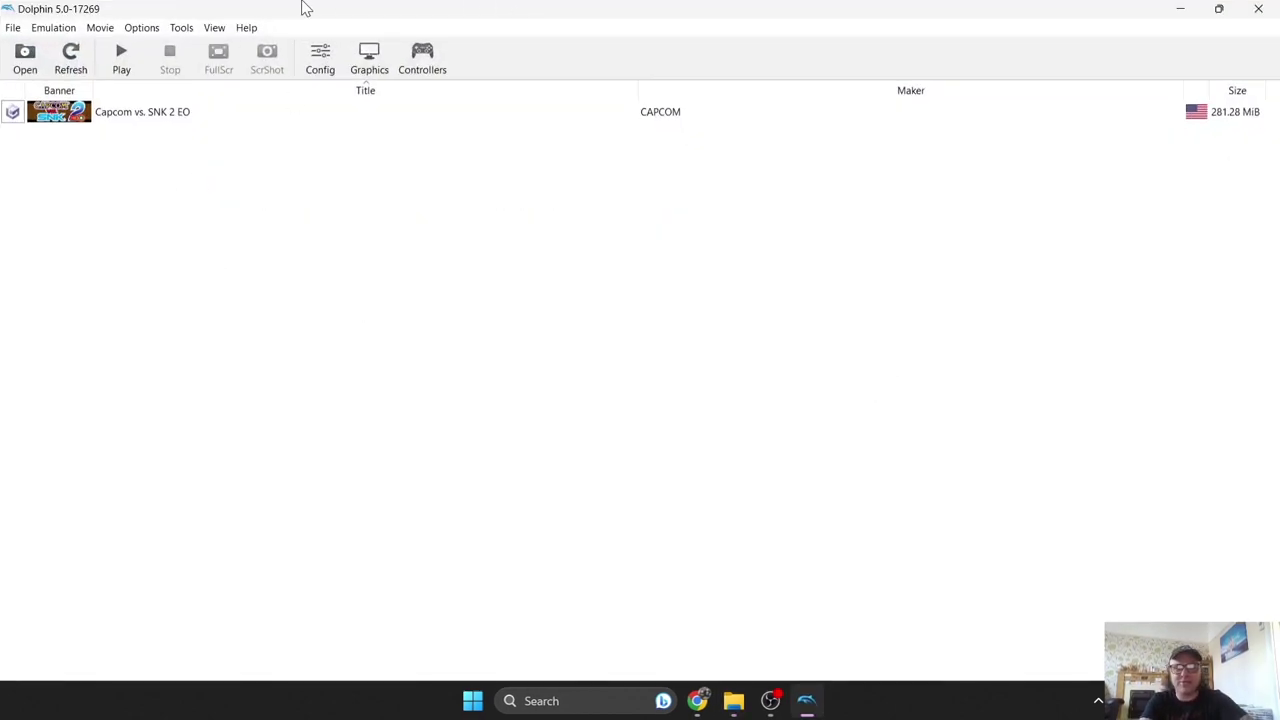
Examine Dolphin's general and enhancement graphics settings without changing them, and close the emulator
{"action": "left_click", "coordinate": [375, 60]}
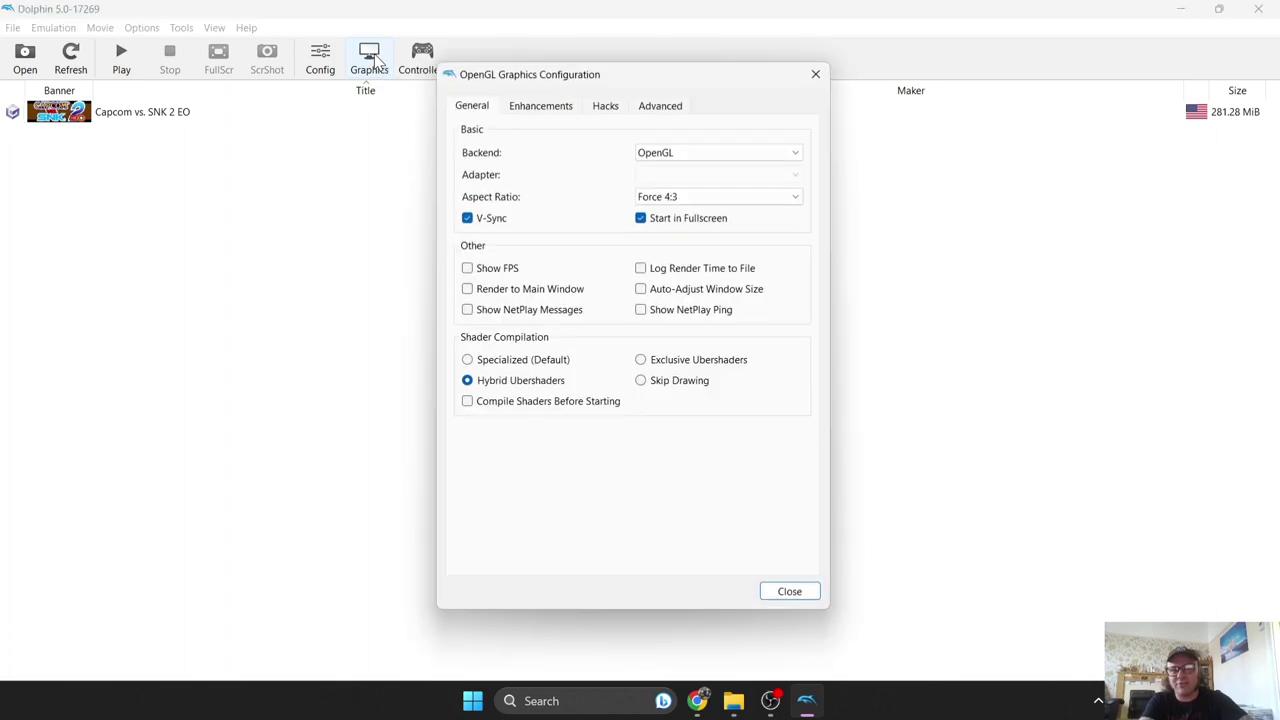
{"action": "left_click", "coordinate": [535, 112]}
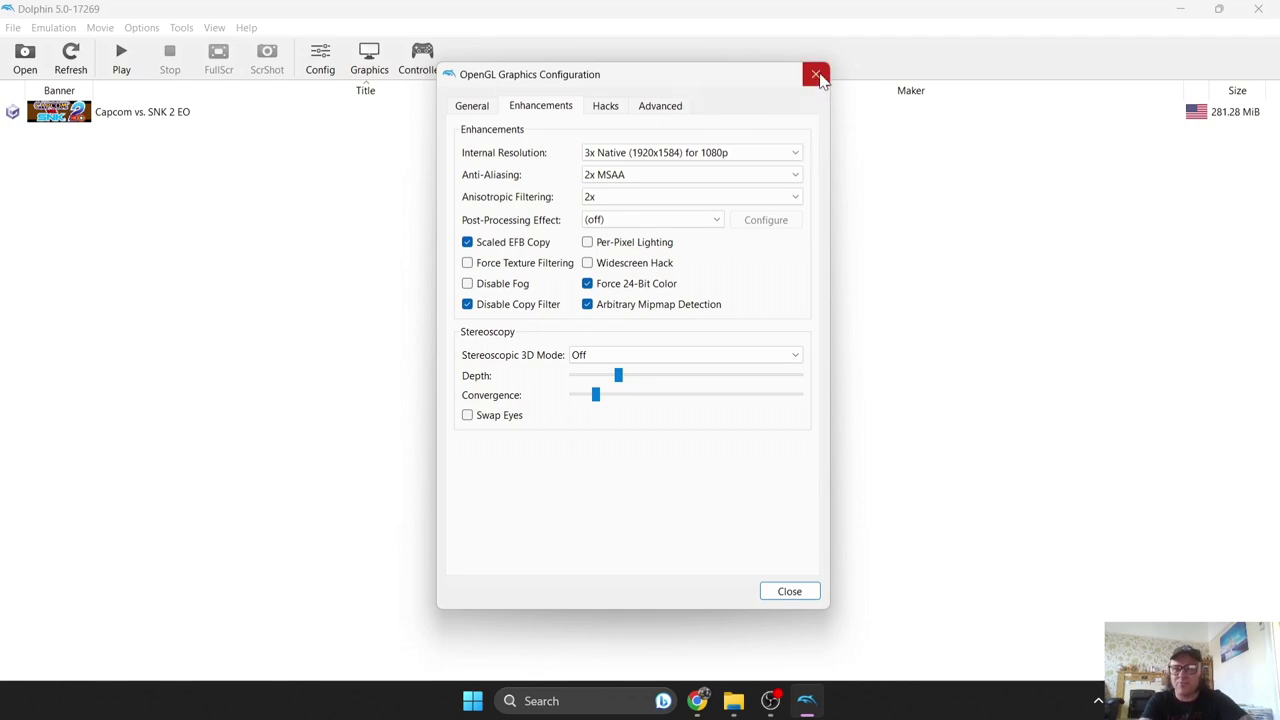
{"action": "left_click", "coordinate": [817, 76]}
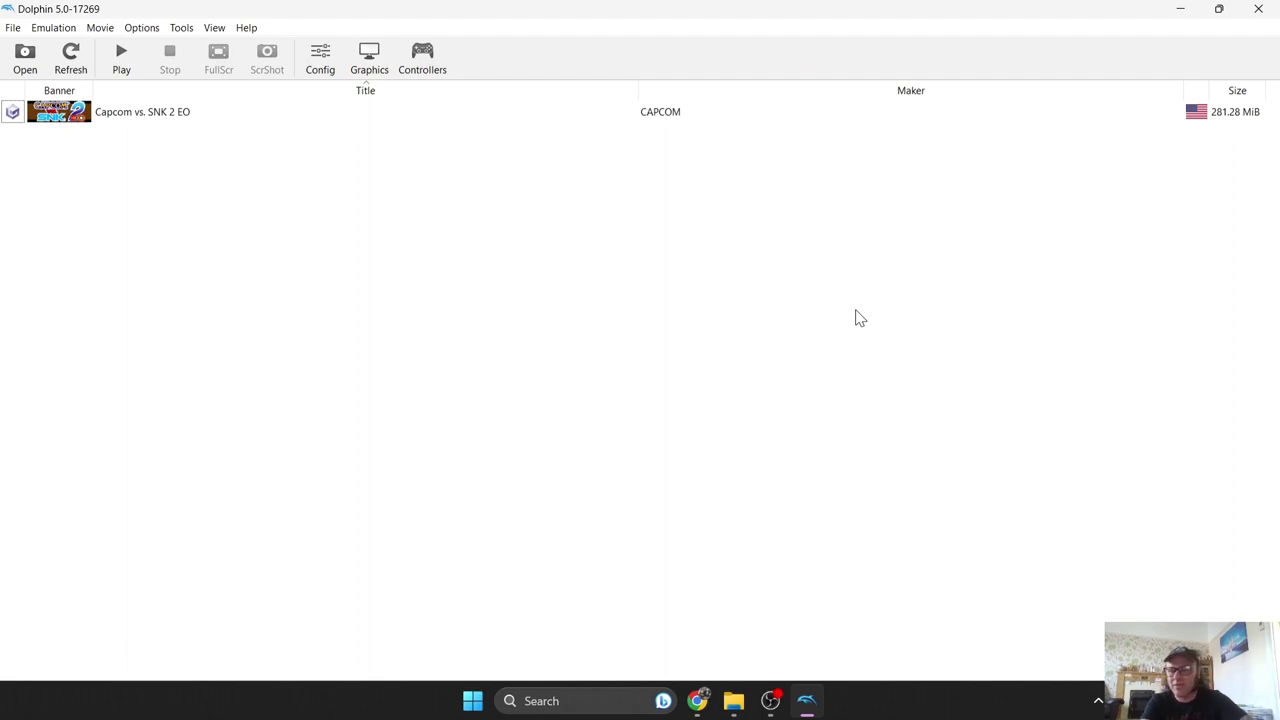
{"action": "left_click", "coordinate": [1258, 8]}
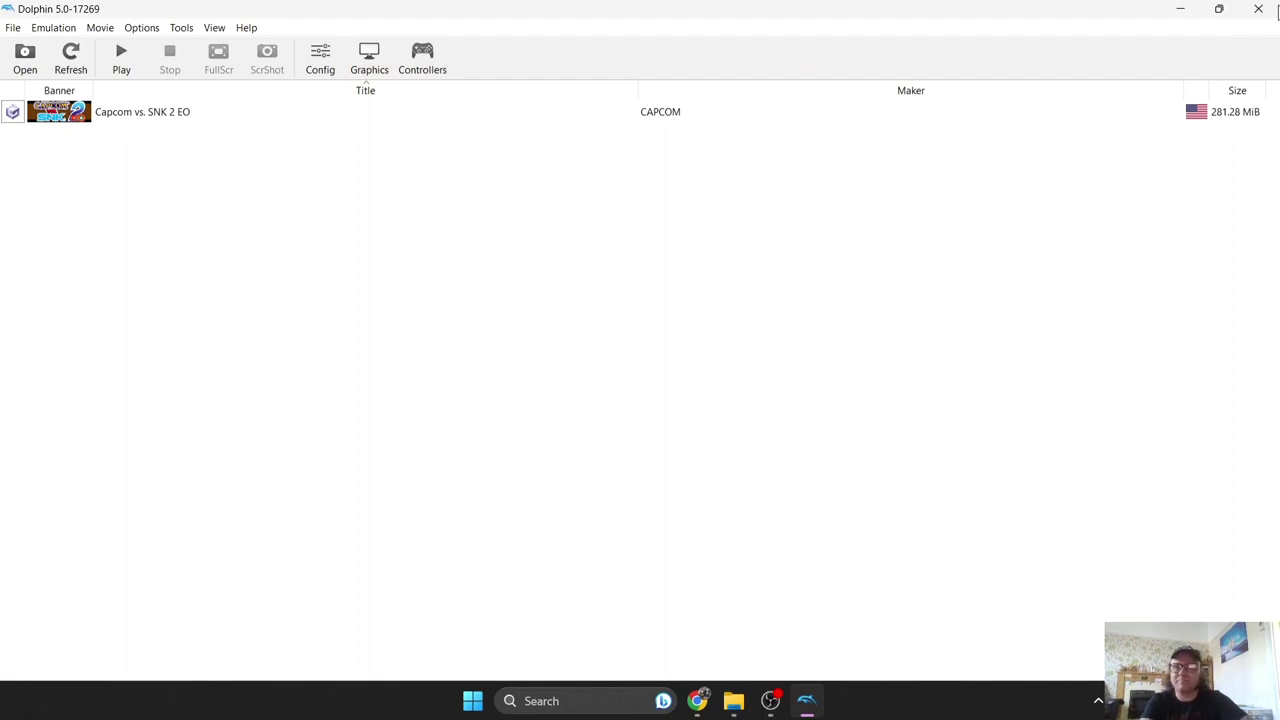